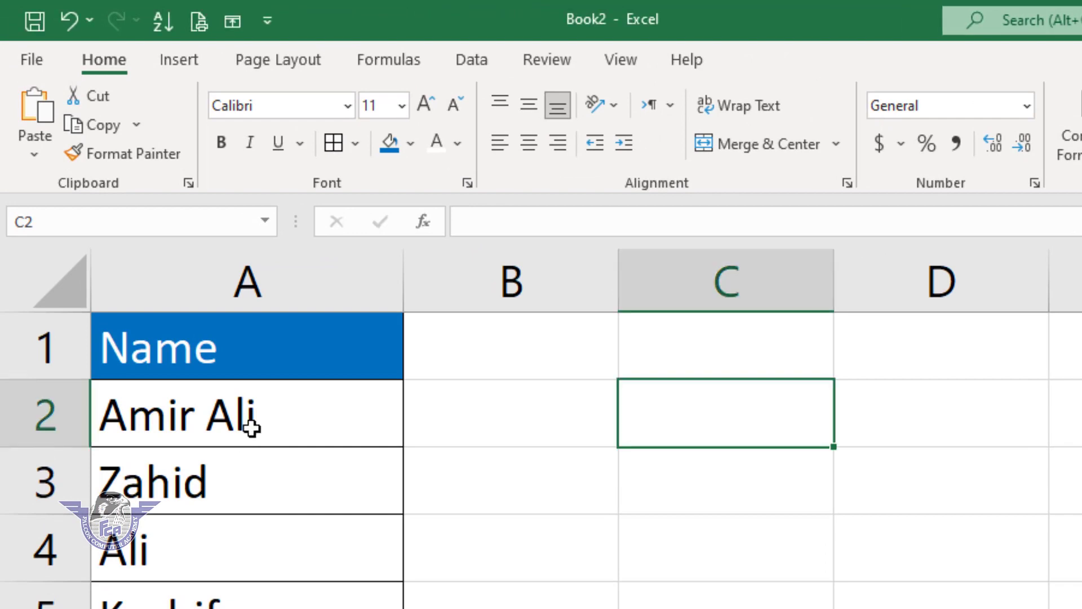
Enter =COUNTIF(A2:A12,"Ali") in C2 to count exact "Ali" matches, returning 1.
click(165, 281)
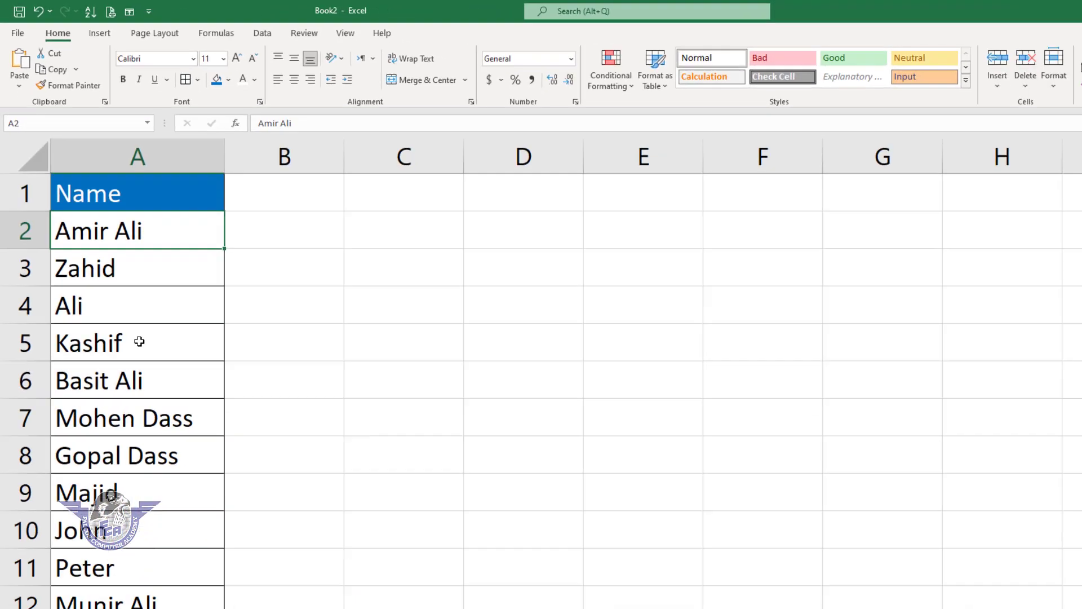
drag(136, 219, 128, 576)
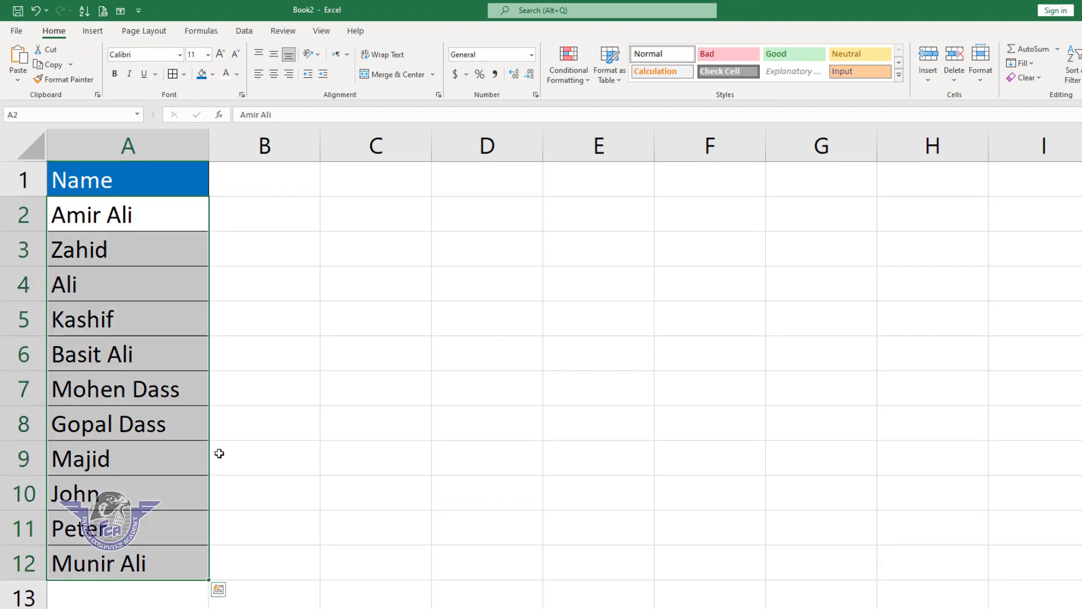
click(346, 213)
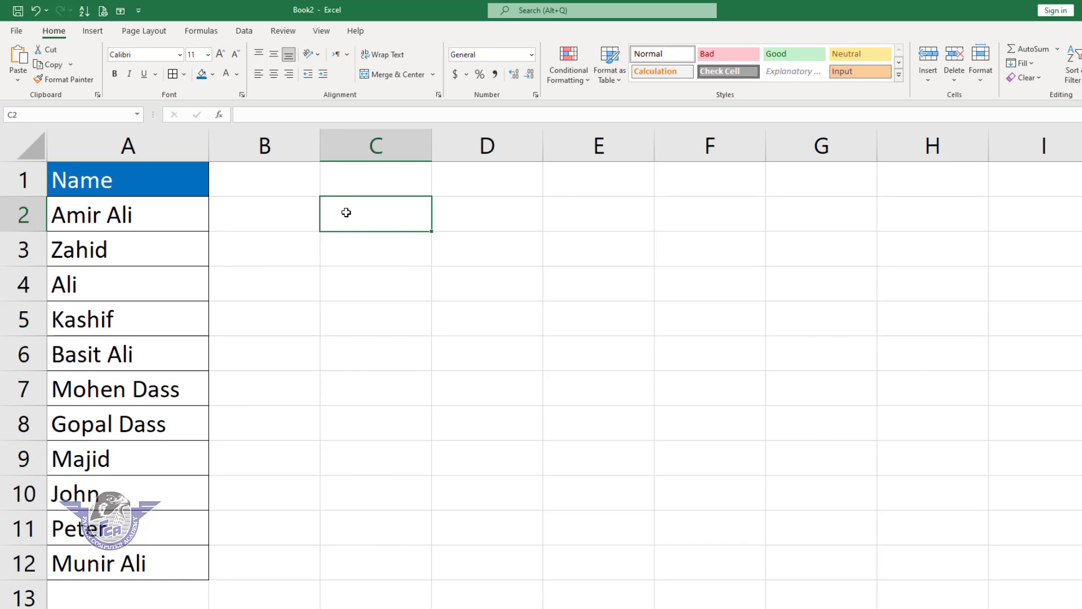
text(=)
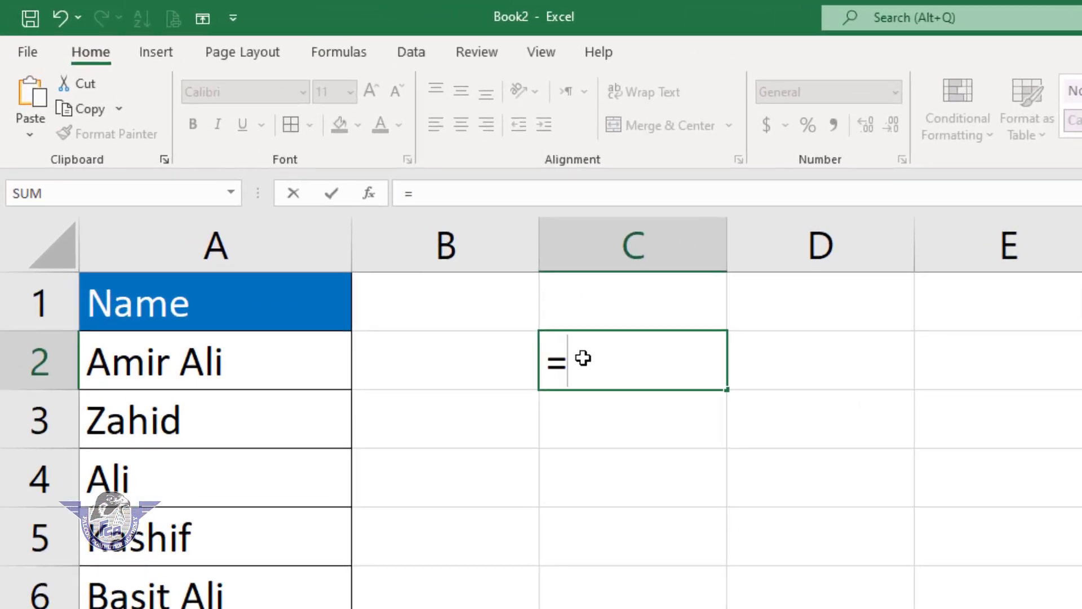
text(countif)
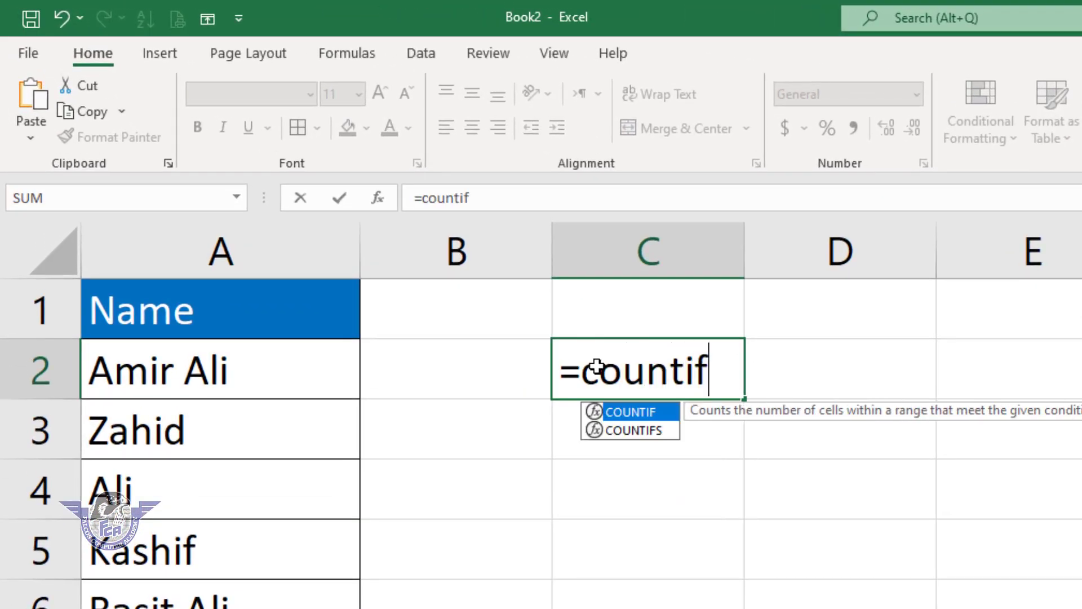
text(()
mouse_move(218, 362)
mouse_down()
mouse_move(104, 556)
mouse_move(105, 544)
mouse_up()
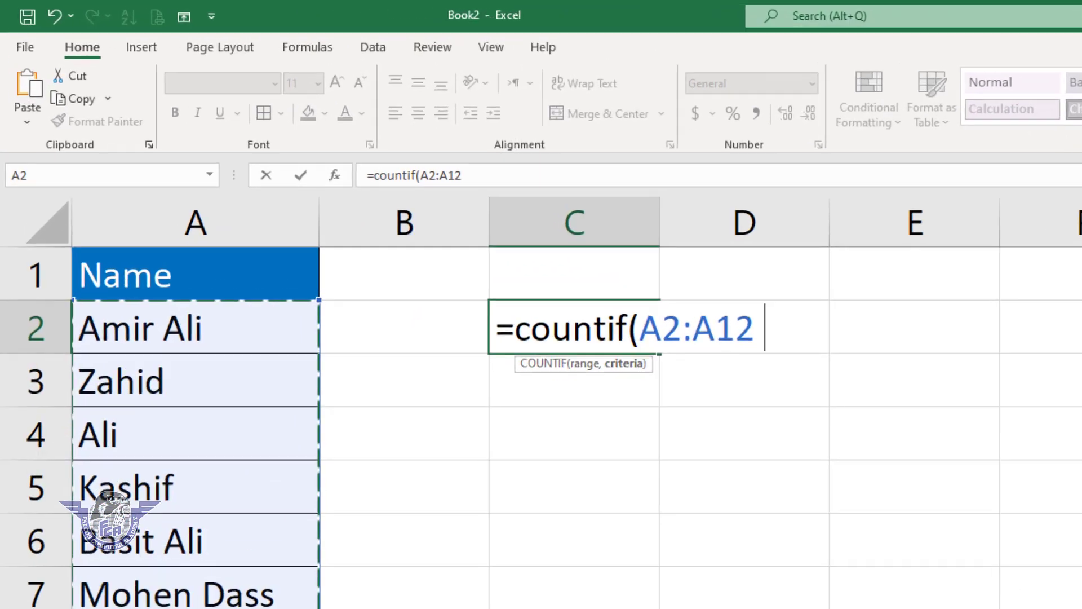
text(,"A)
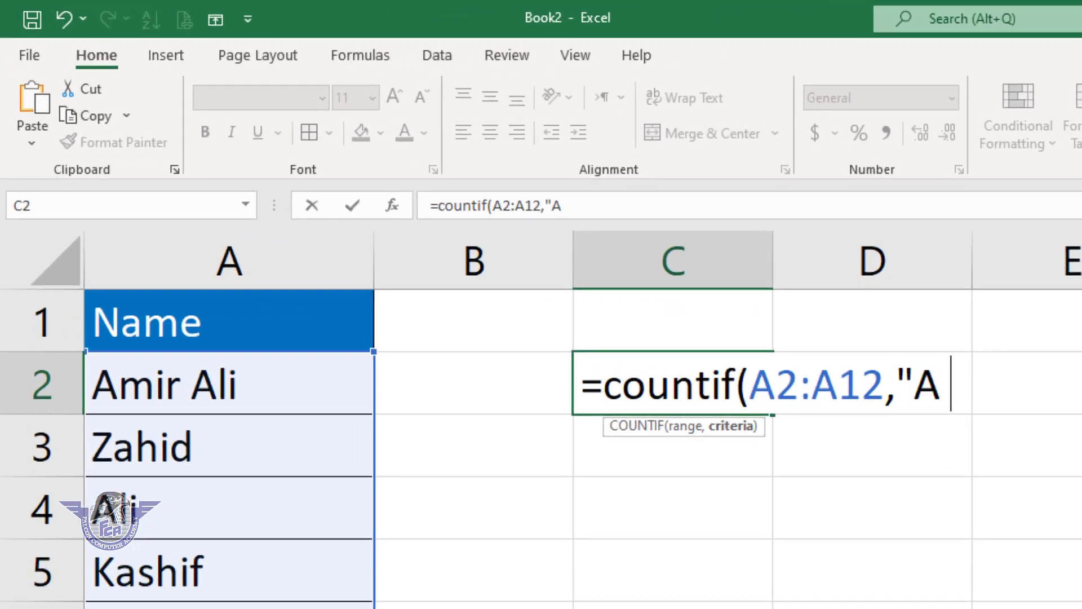
text(li")
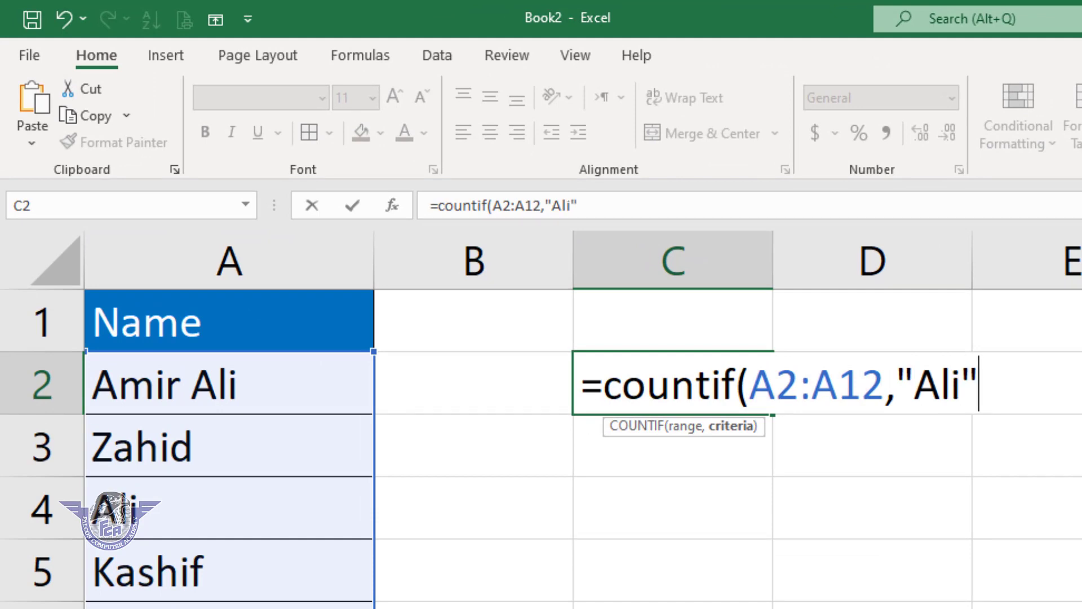
text())
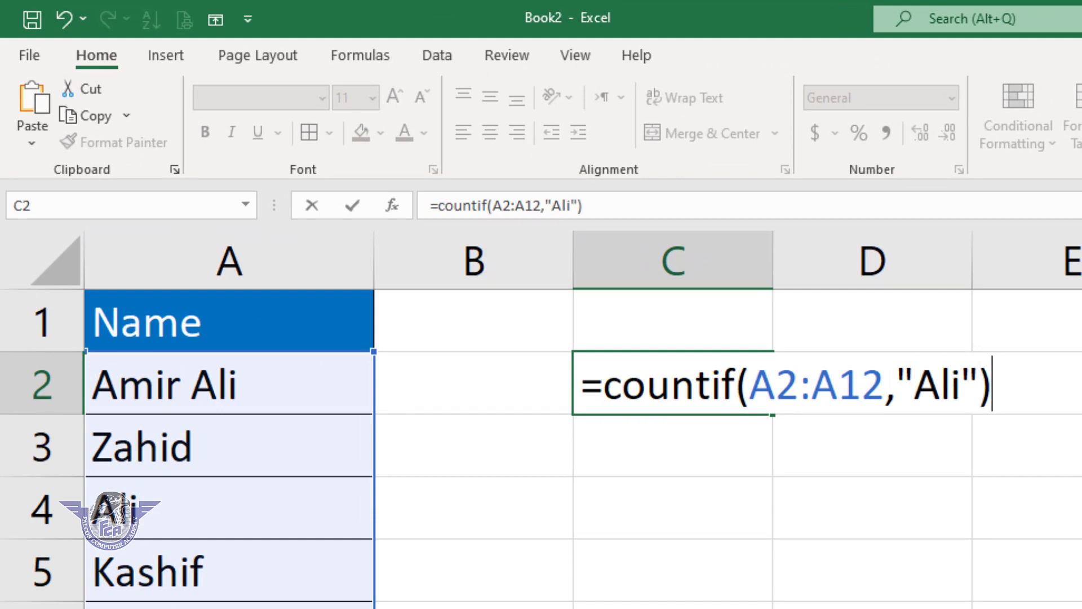
key(Return)
click(673, 382)
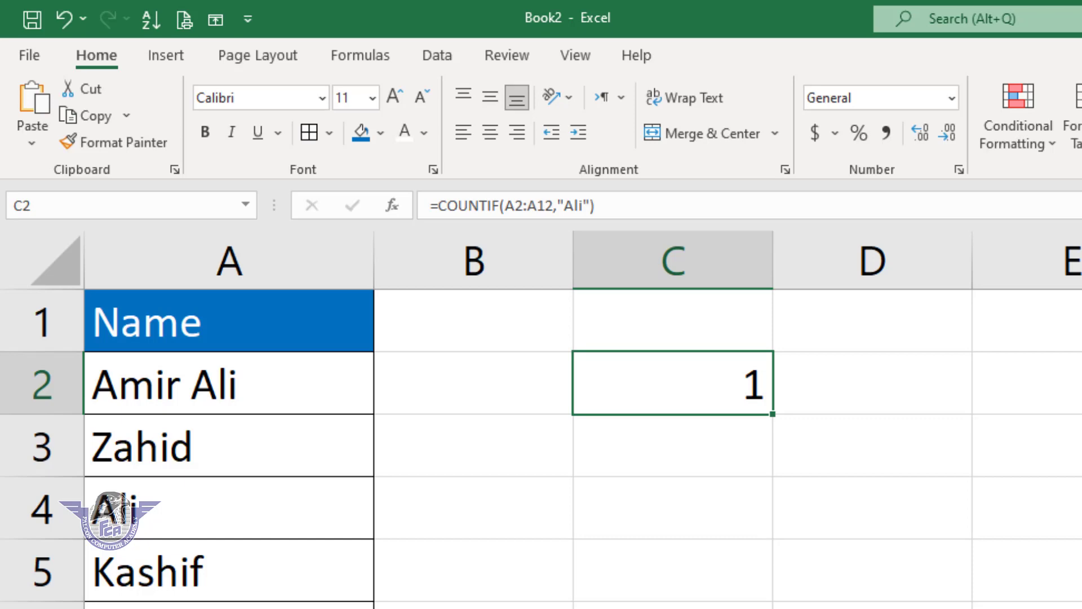
click(290, 516)
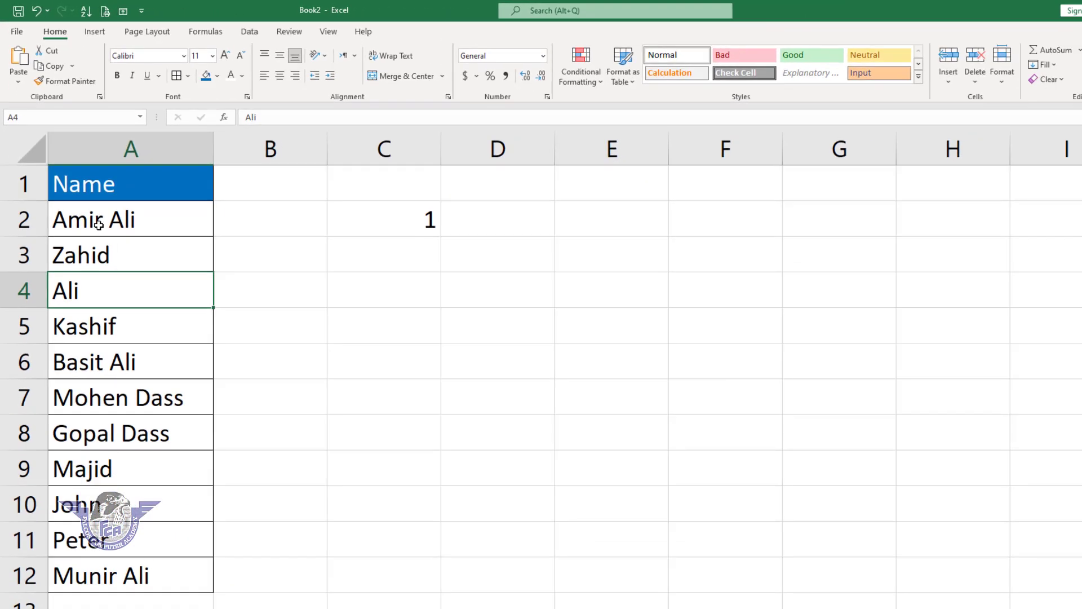
click(98, 226)
click(124, 363)
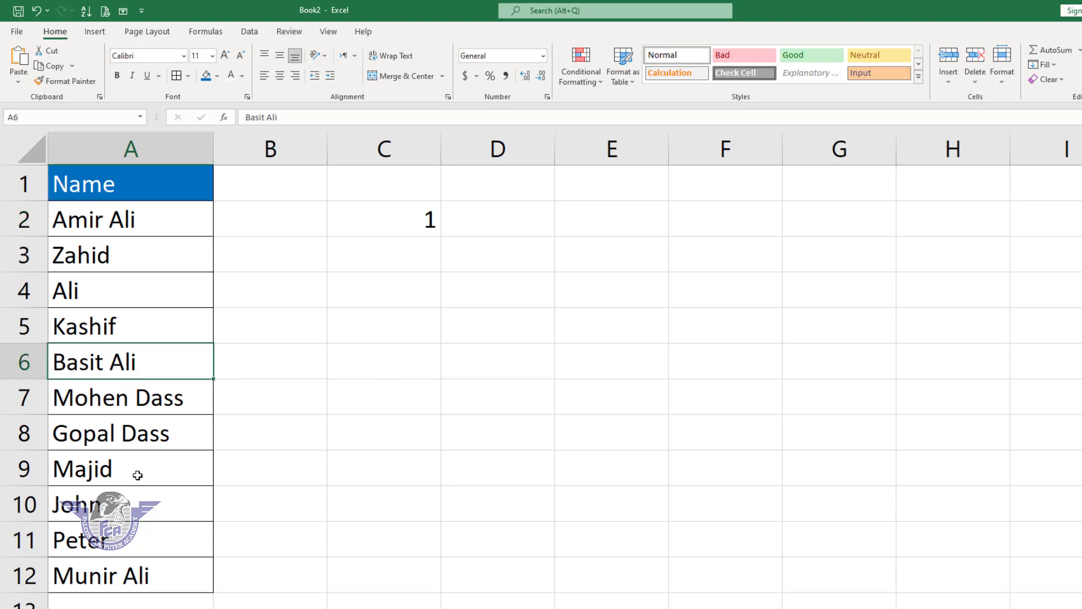
click(139, 576)
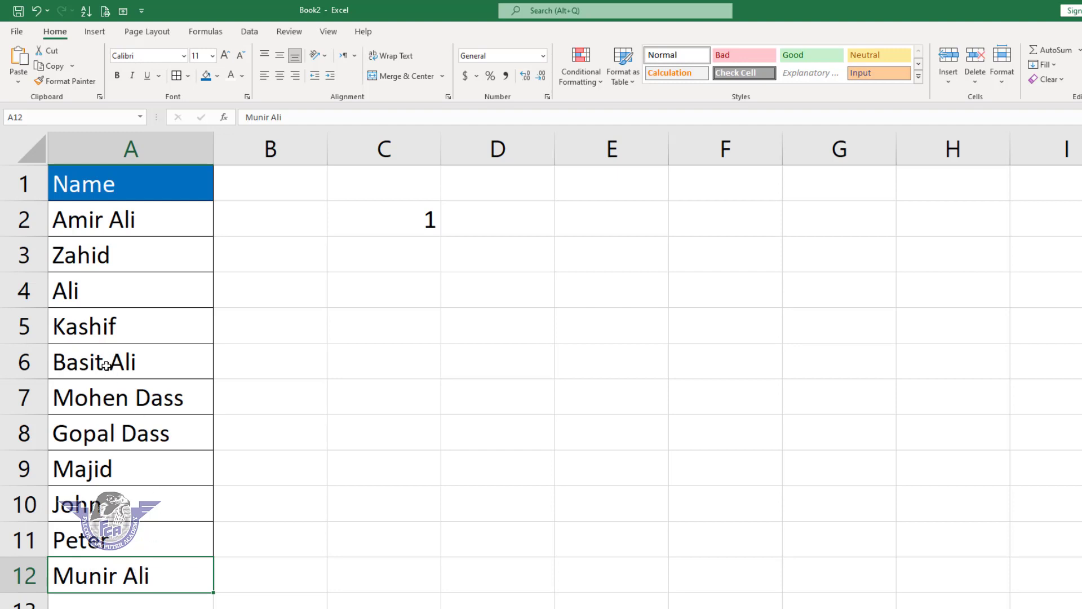
click(72, 294)
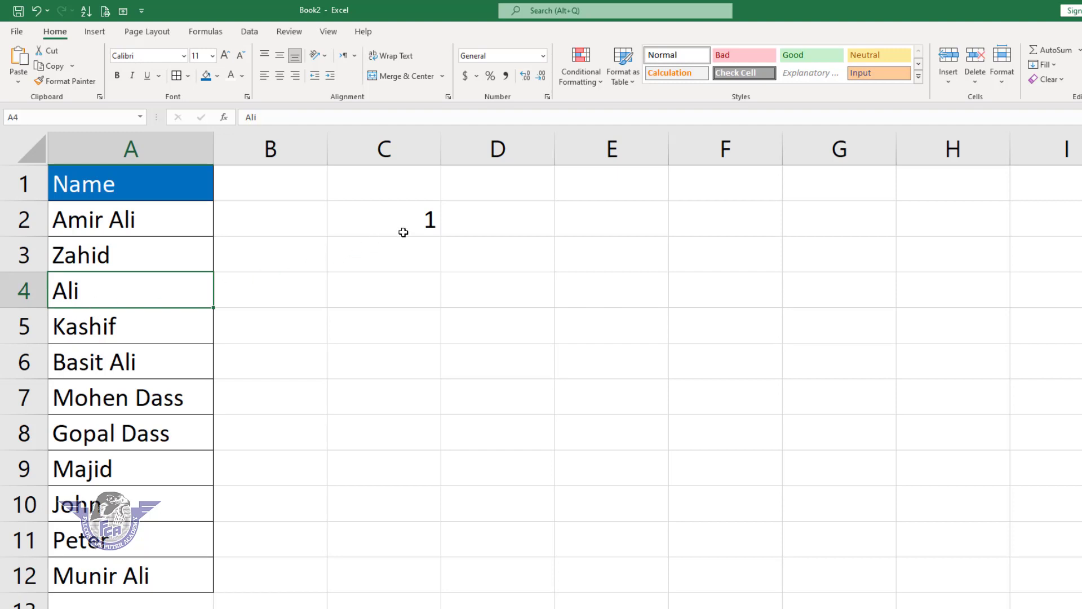
click(409, 226)
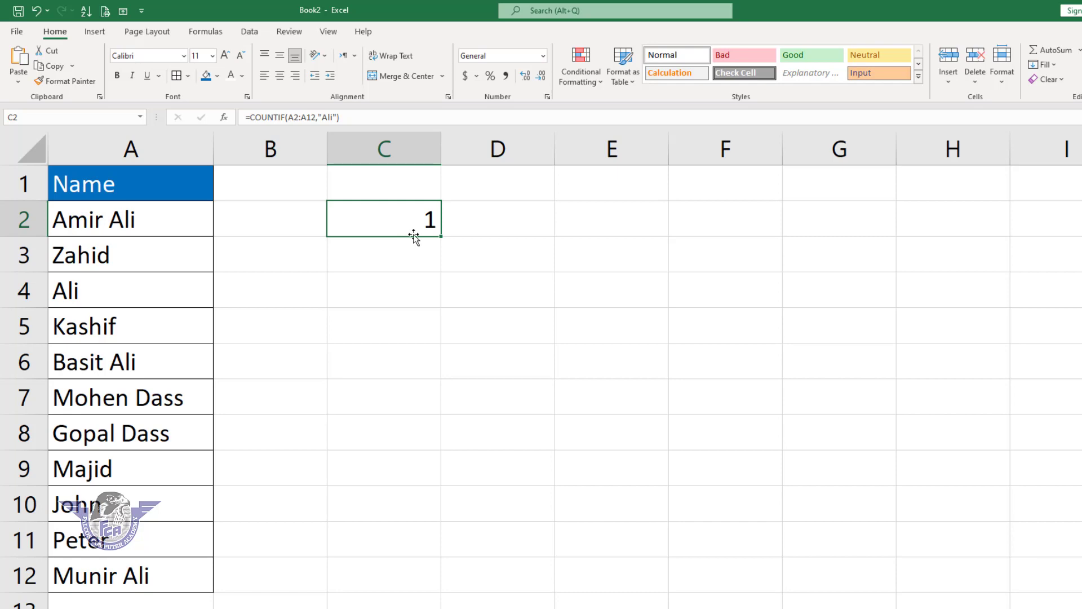
Rewrite C2 as =COUNTIF(A2:A12,"*Ali*") so every name containing Ali is counted.
key(Delete)
text(=c)
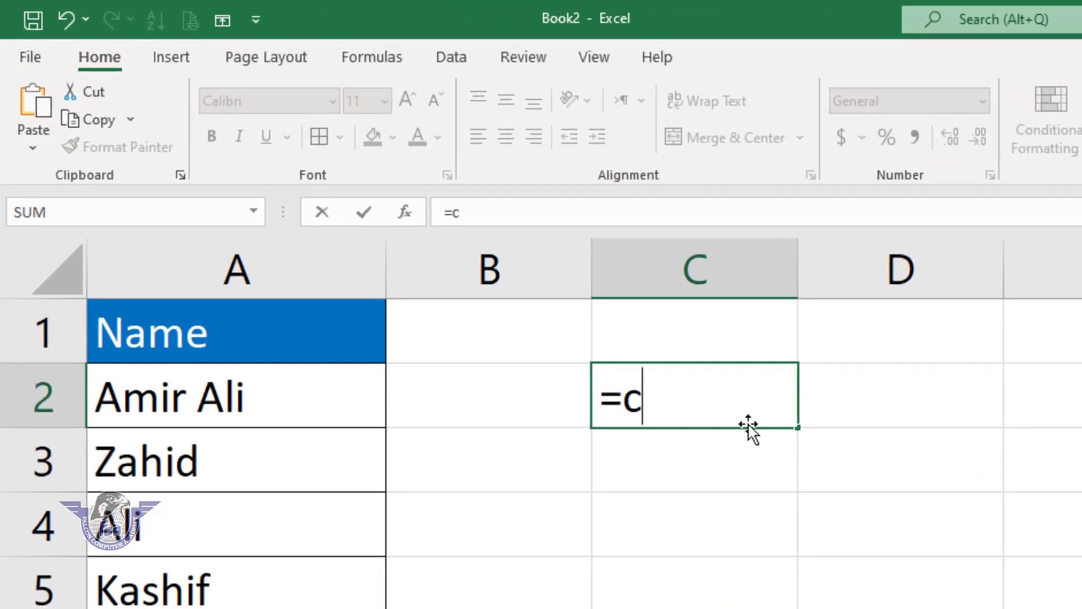
text(ount)
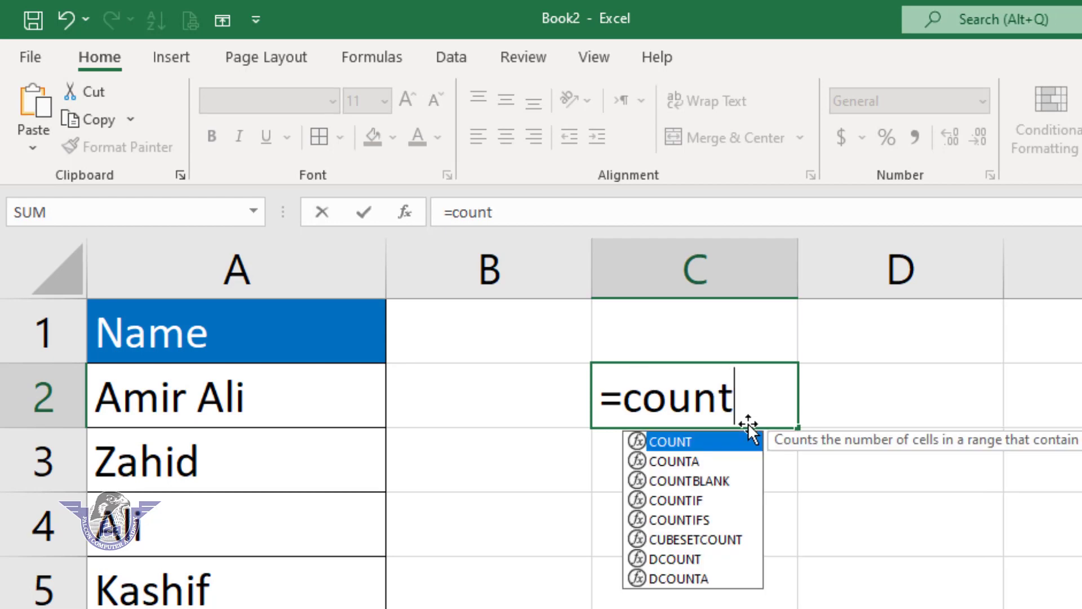
text(if)
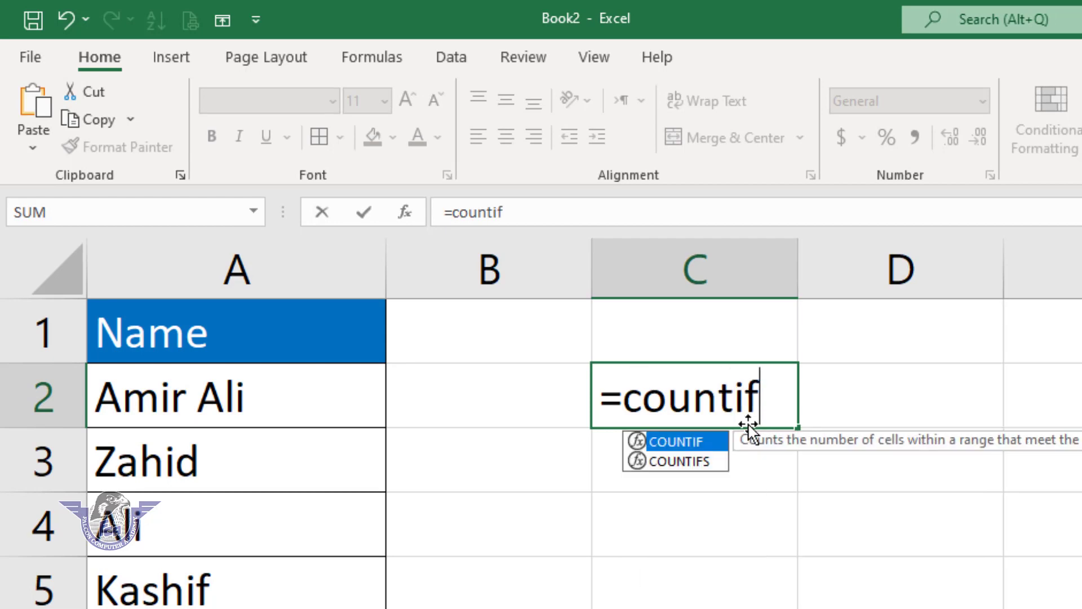
text(()
drag(310, 399, 166, 576)
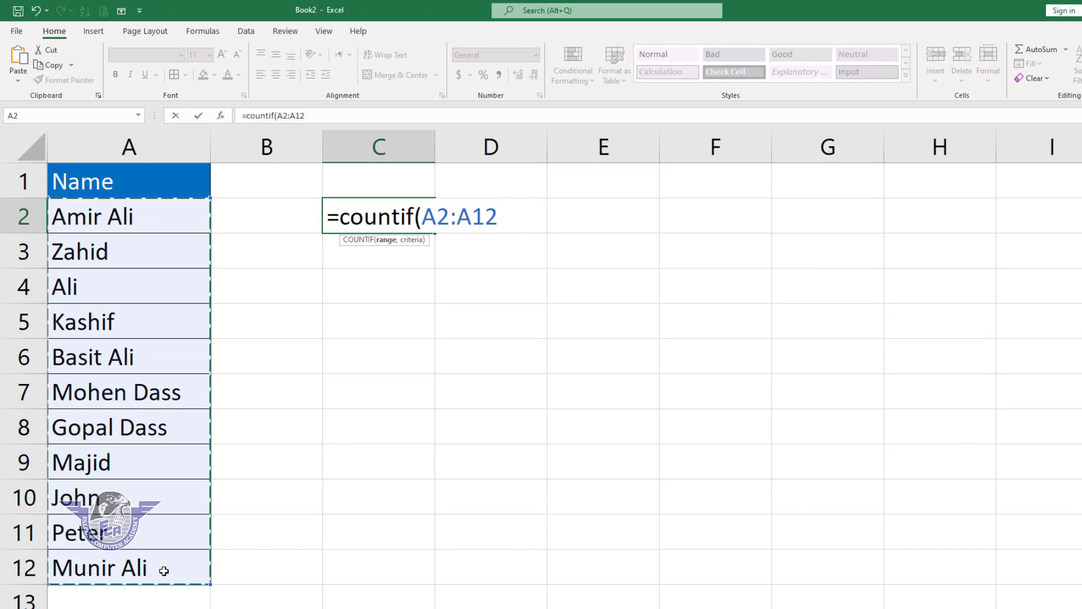
text(,)
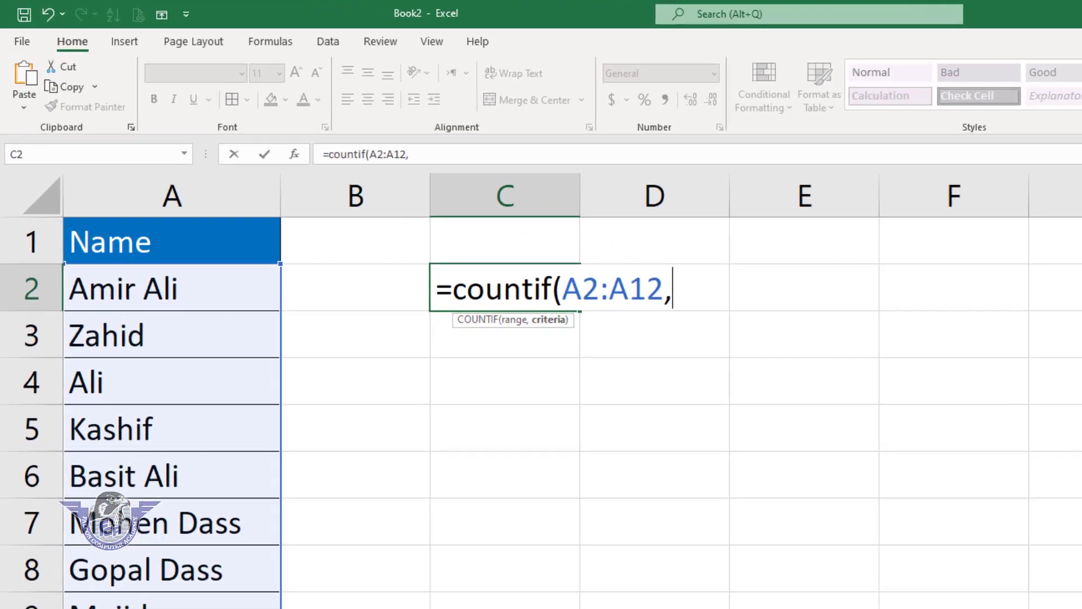
text(")
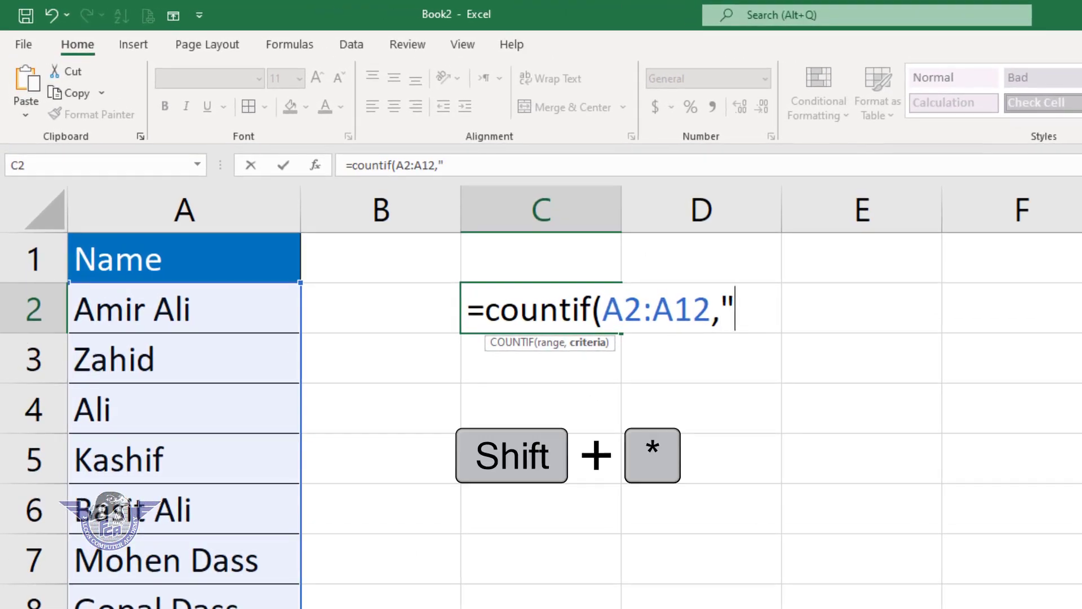
text(*)
text(ALi)
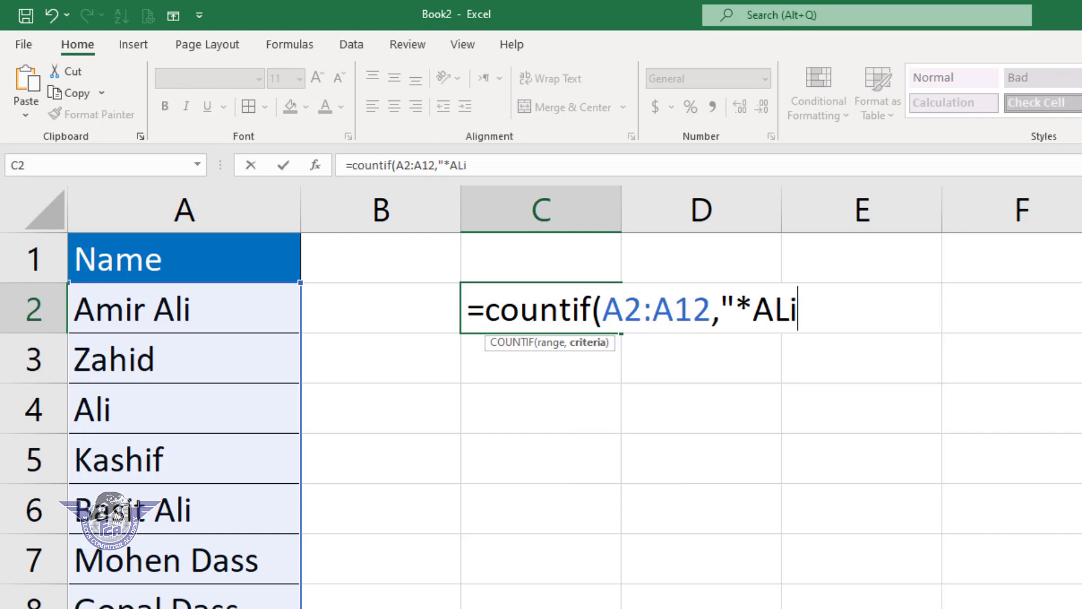
key(BackSpace)
key(BackSpace)
text(li)
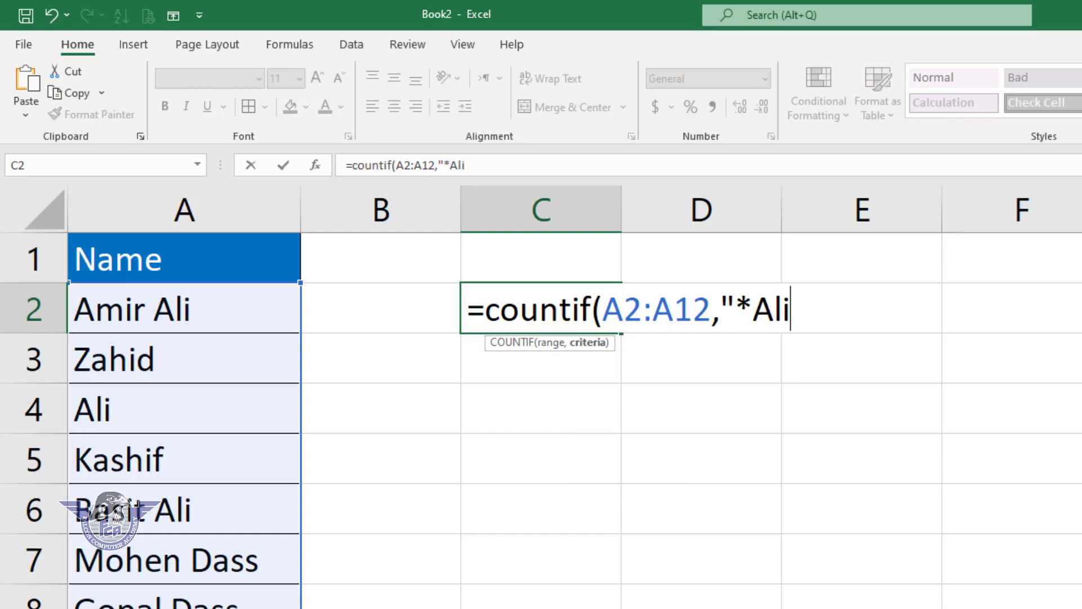
text(*)
text(")
text())
key(Return)
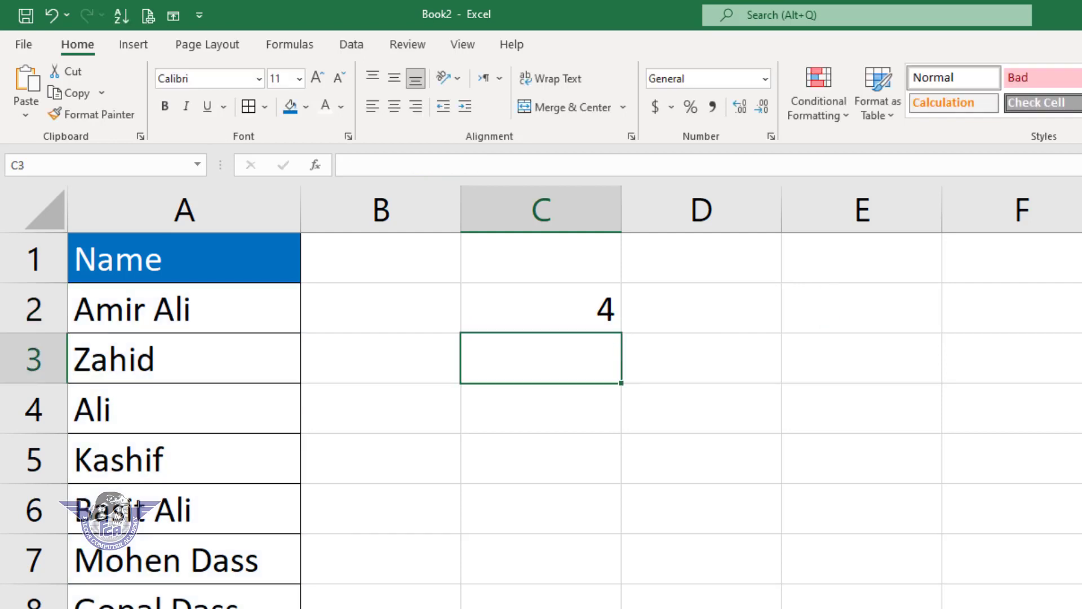
Review the wildcard COUNTIF formula in C2, which returns 4.
click(541, 308)
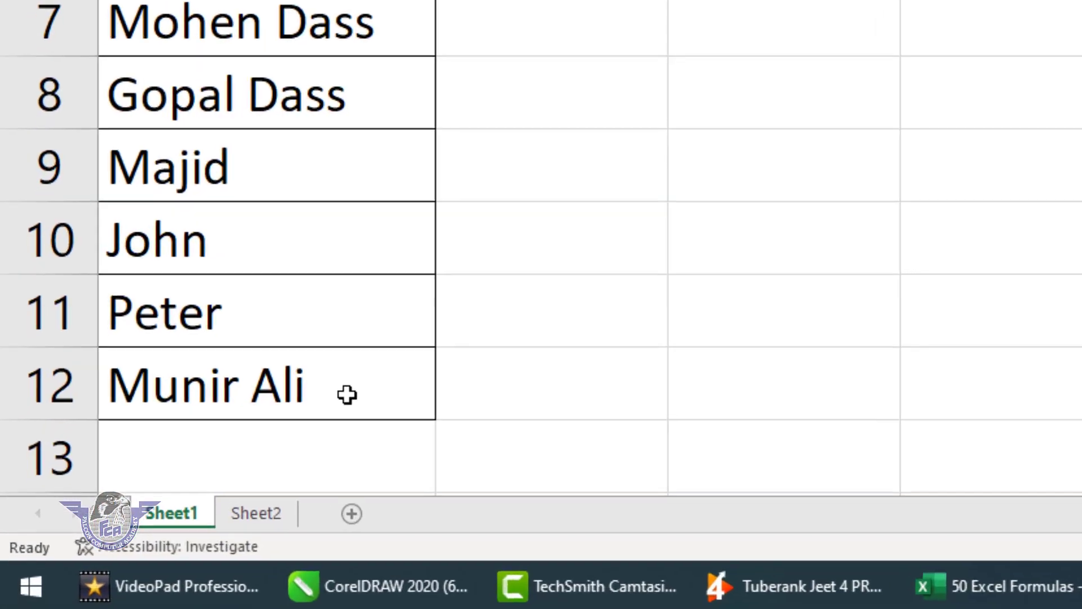
On Sheet2, clear the existing sample names in B2:B5.
click(273, 510)
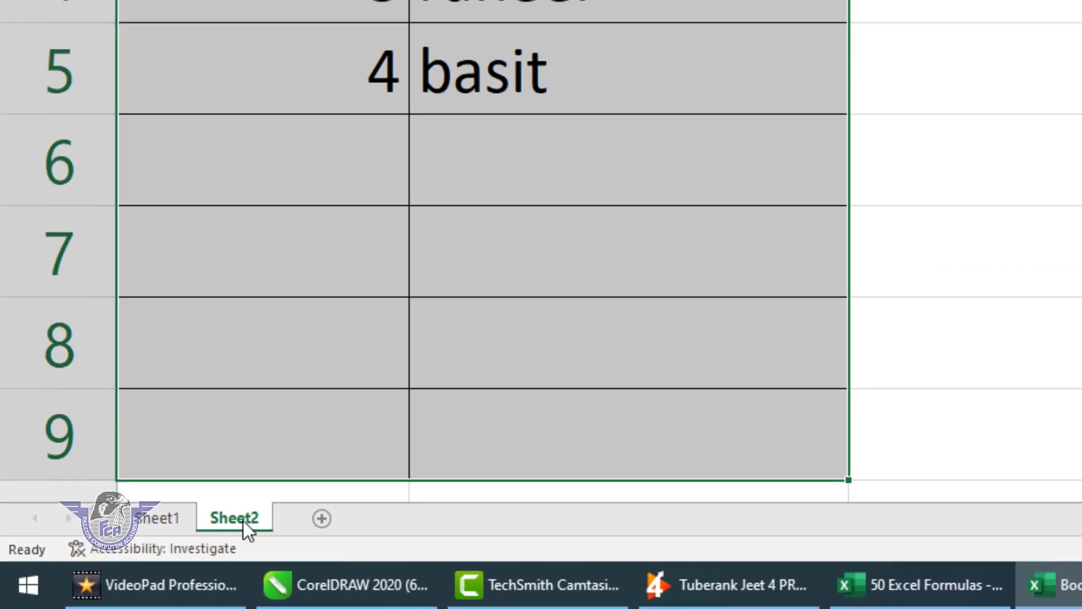
click(370, 362)
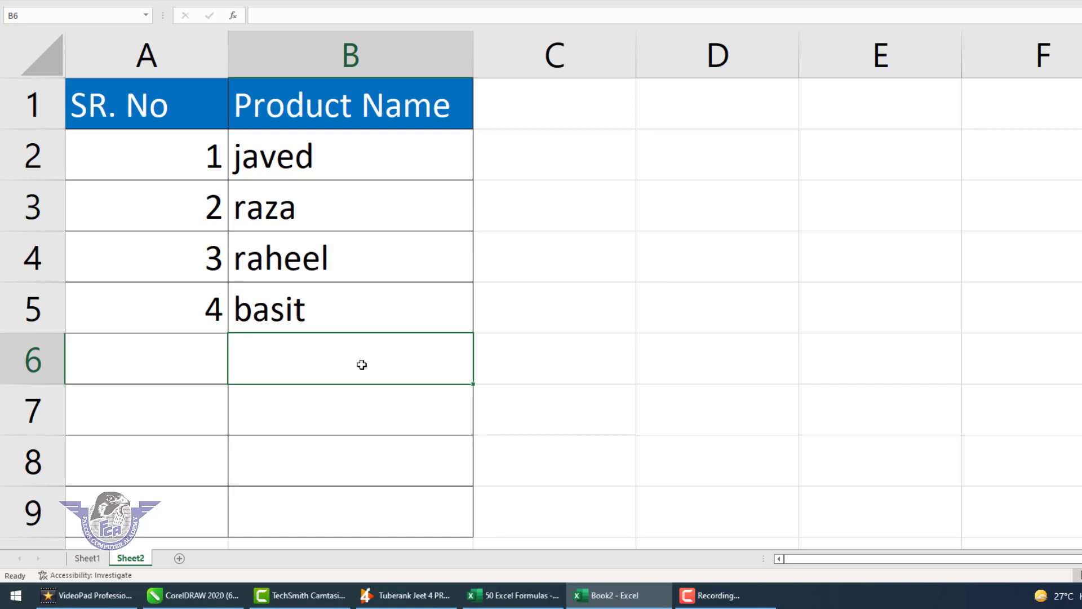
drag(316, 152, 308, 294)
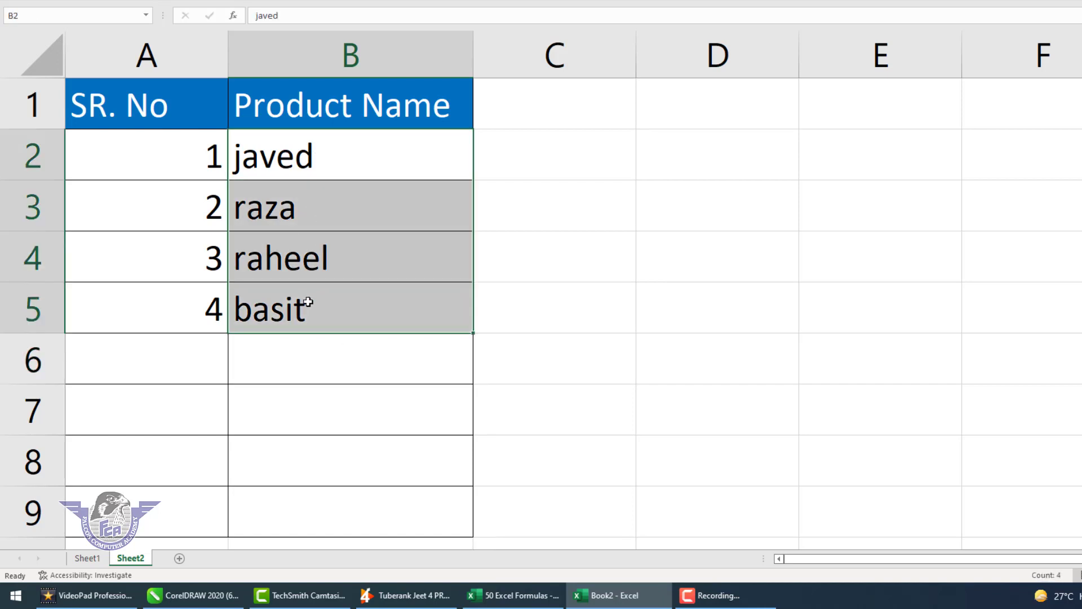
key(Delete)
Enter USB, Keyboard, LCD, LED, Monitor and Speaker in B2:B7, then select A2:B7.
click(332, 164)
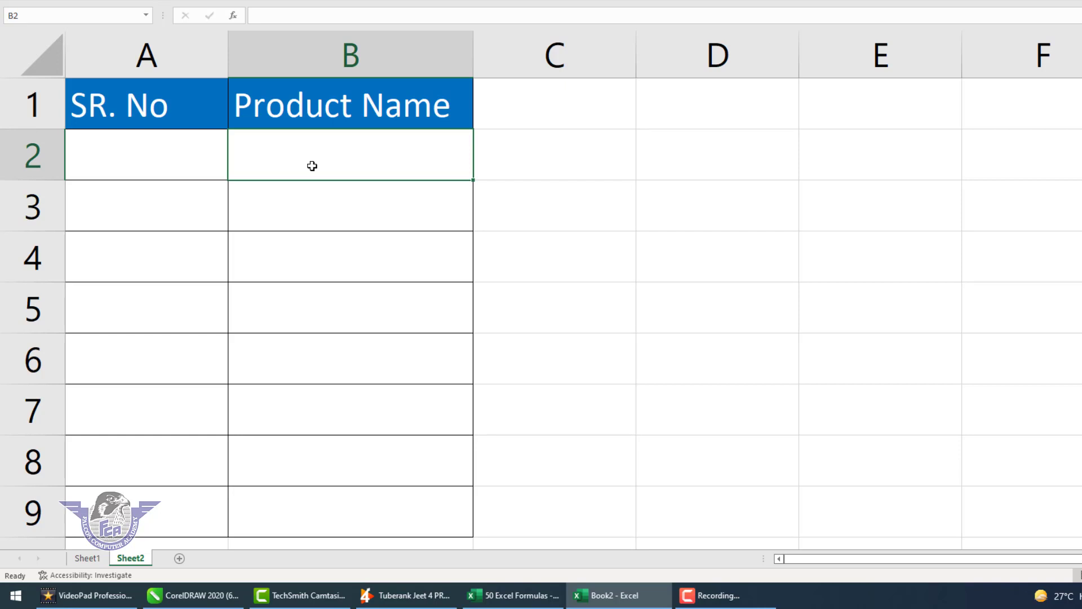
text(USB)
key(Return)
text(Ke)
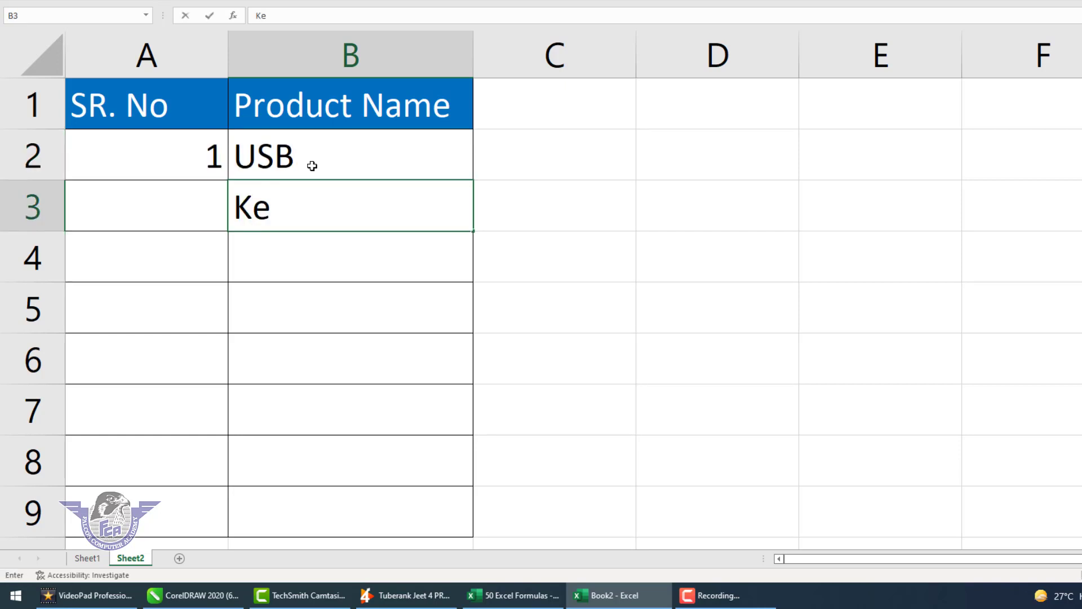
text(yboard)
key(Return)
text(LC )
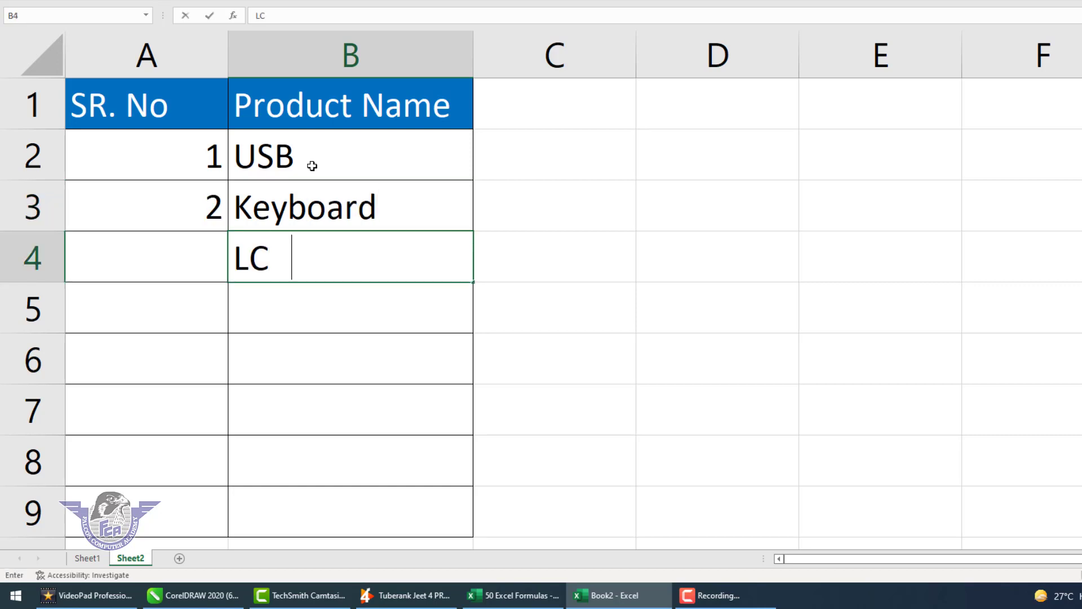
text(D)
key(Return)
text(LED)
key(Return)
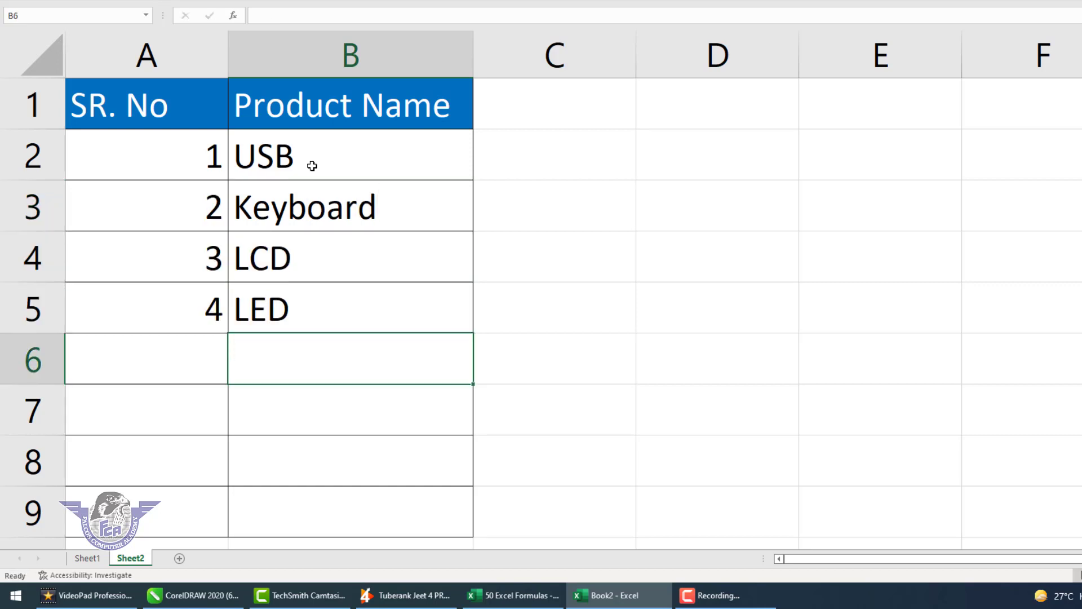
text(Monitor)
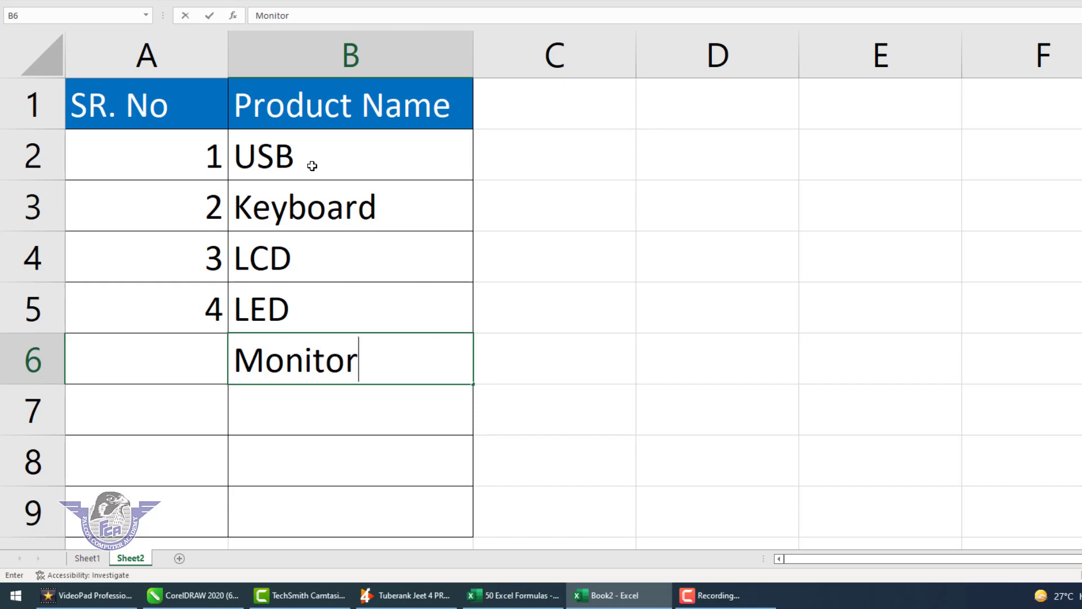
key(Return)
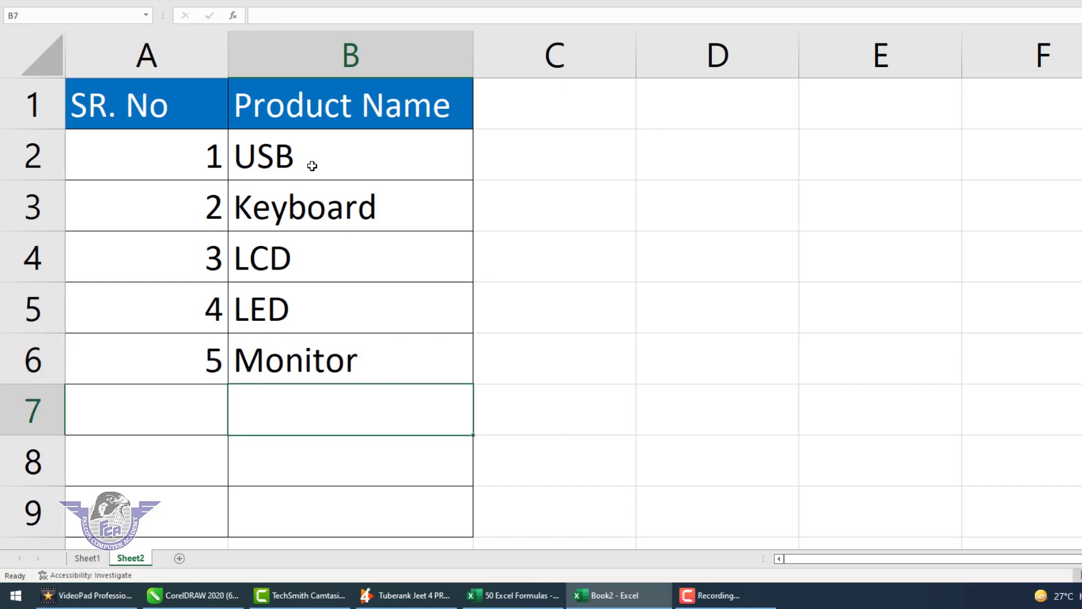
text(Speaker)
key(Return)
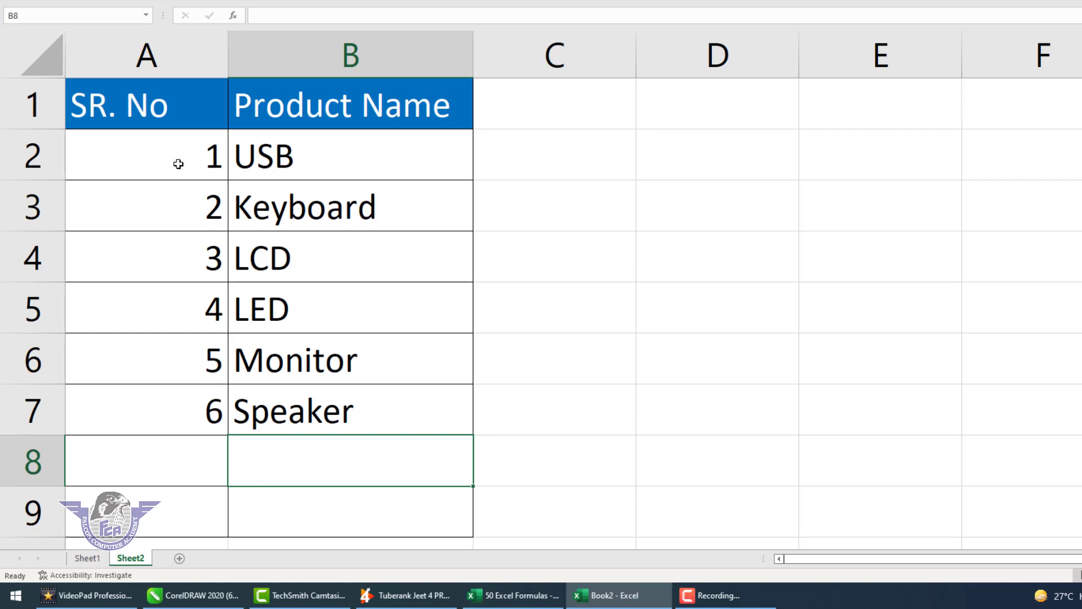
drag(178, 163, 359, 403)
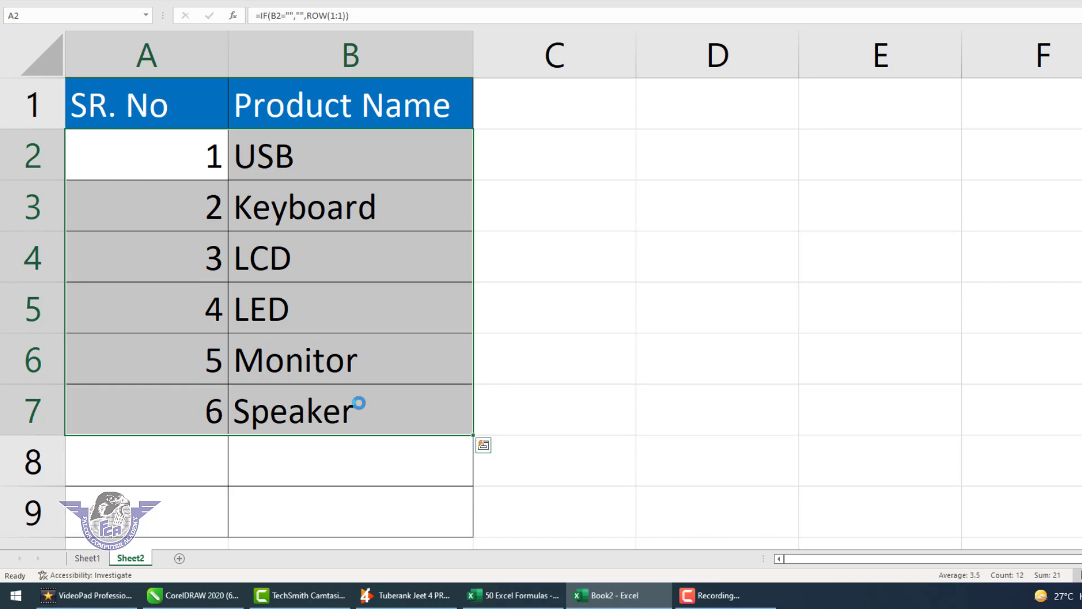
Delete all serial numbers and product names in A2:B7, leaving only the headers.
key(Delete)
click(181, 153)
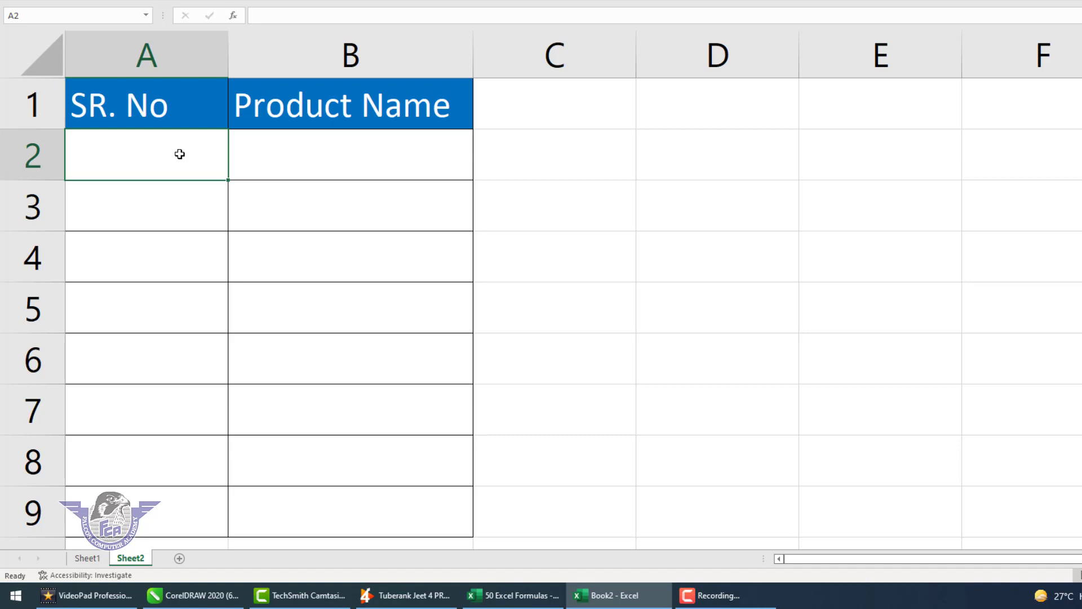
Enter =IF(B2="","",ROW(1:1)) in A2 so SR. No stays blank until B2 is filled.
text(=)
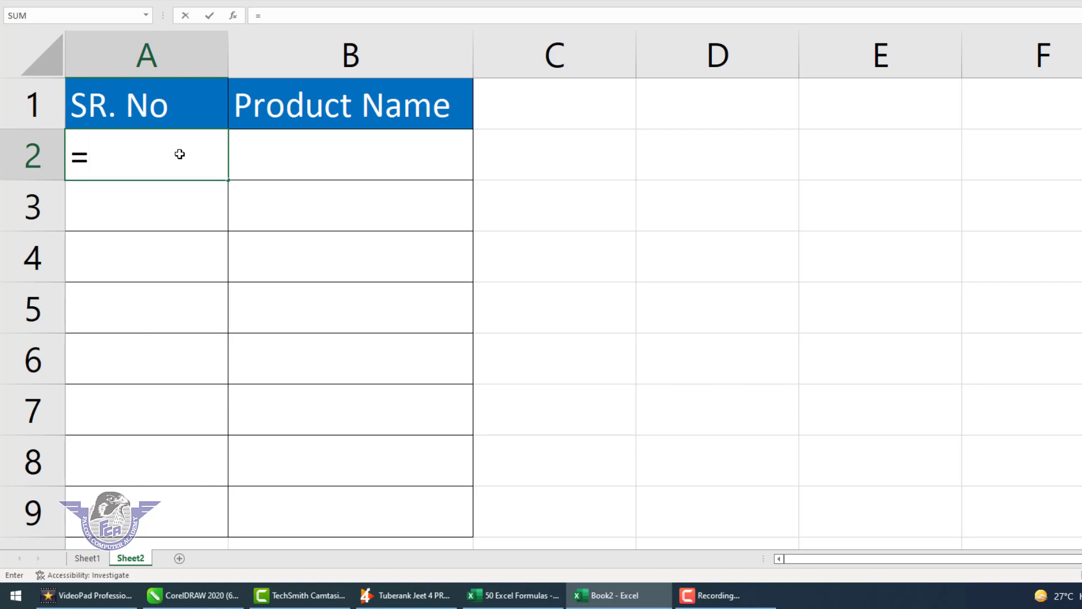
text(if)
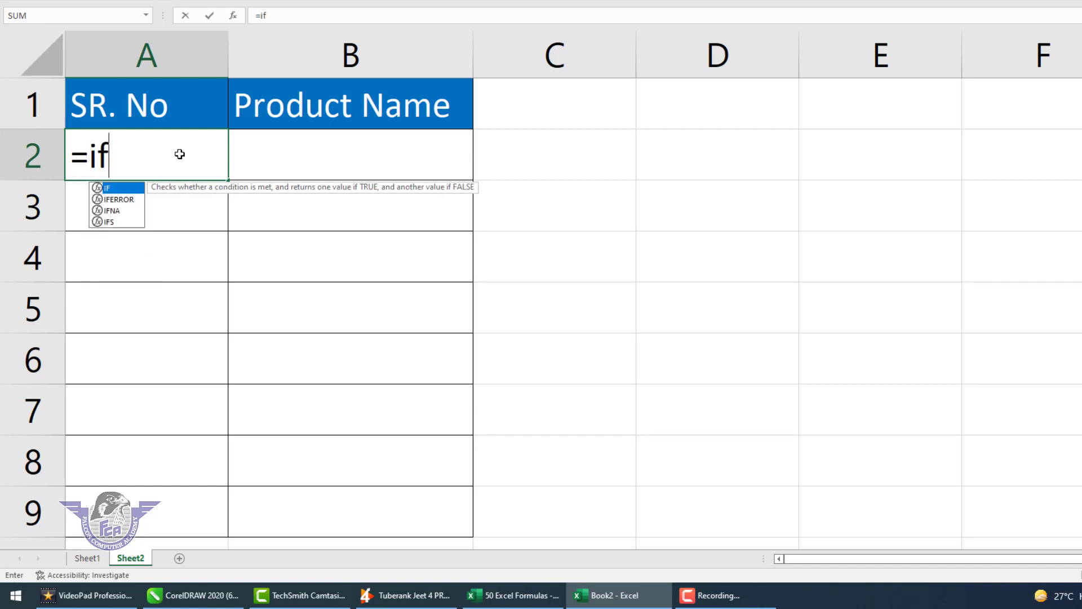
text(()
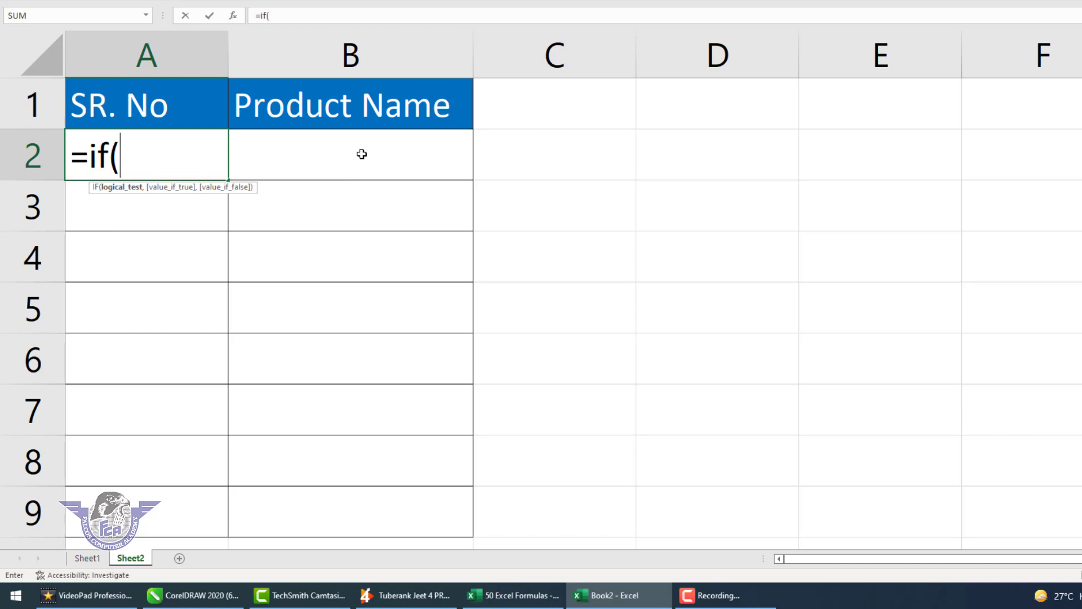
click(362, 154)
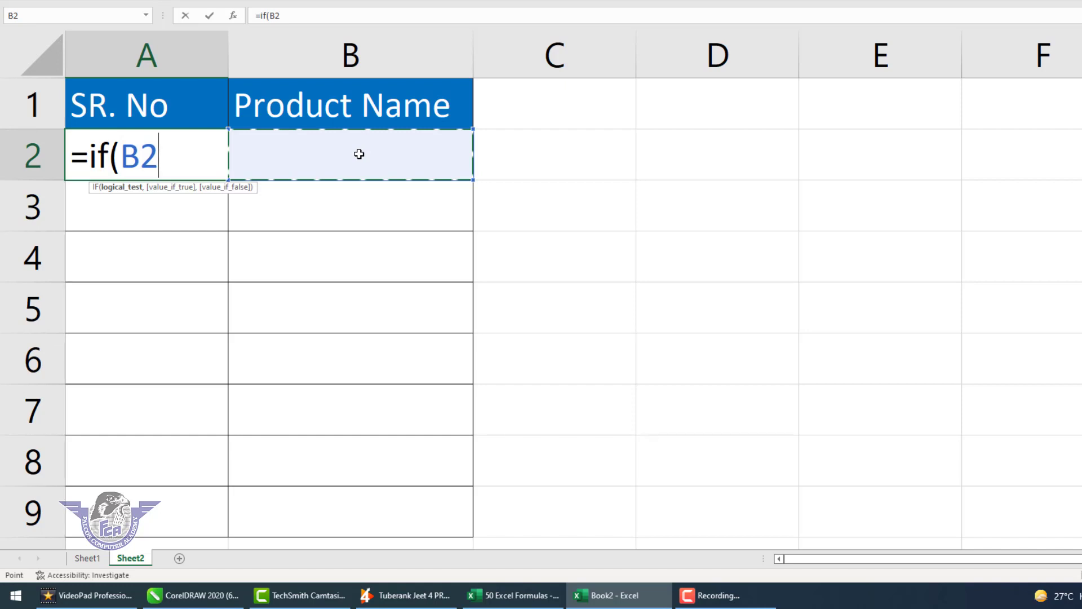
text(=)
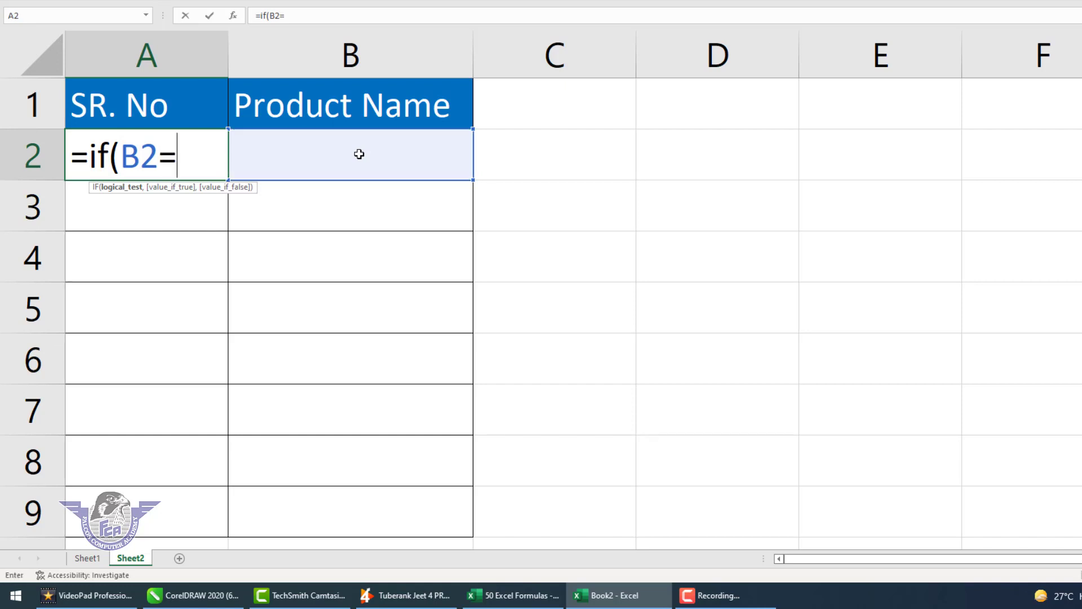
text(")
text(")
text(,")
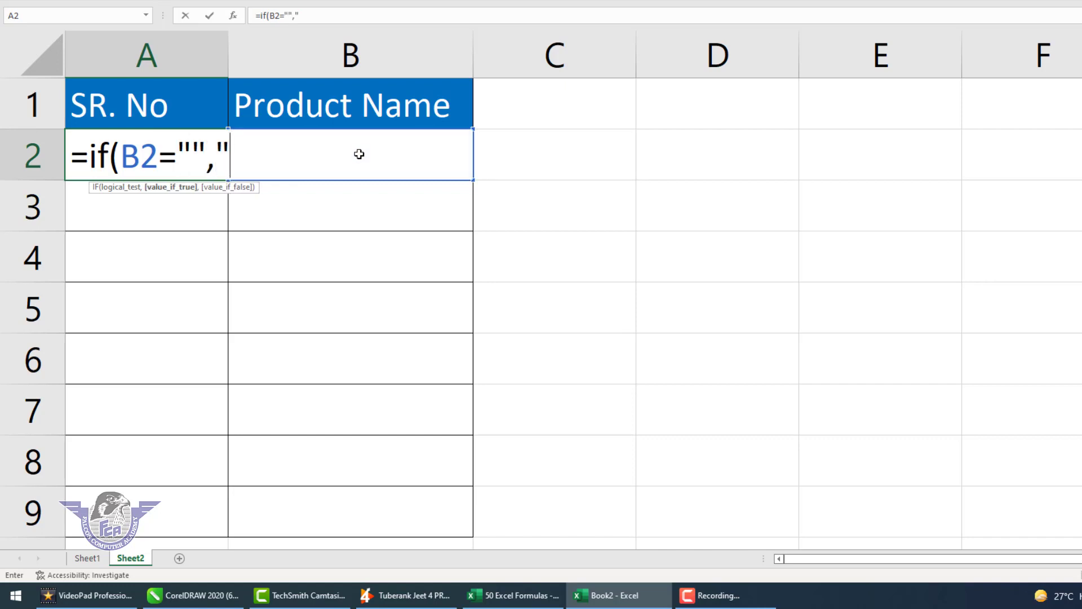
text(",)
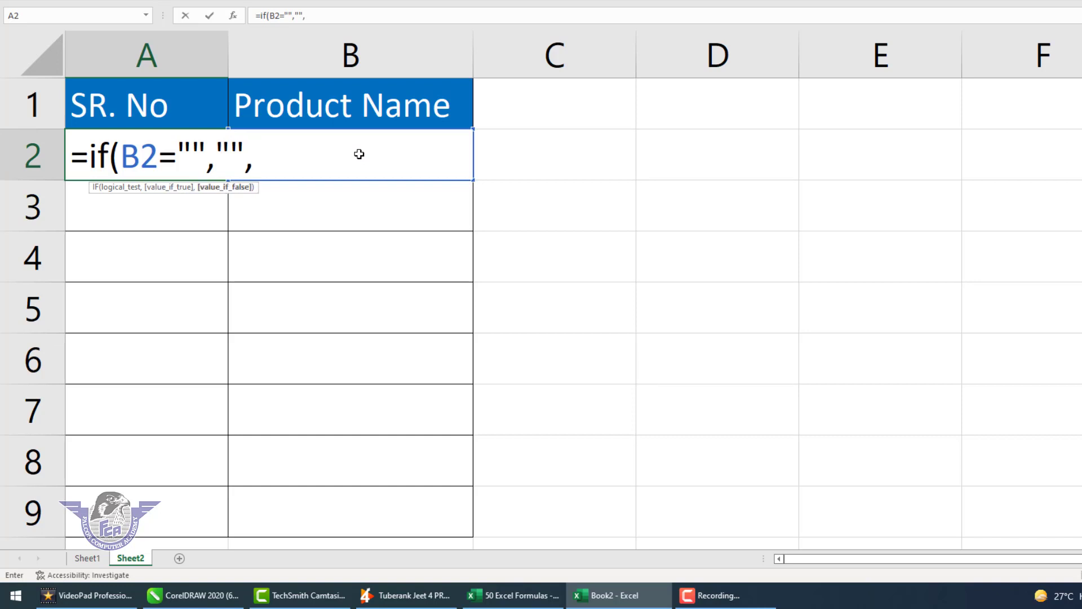
text(R)
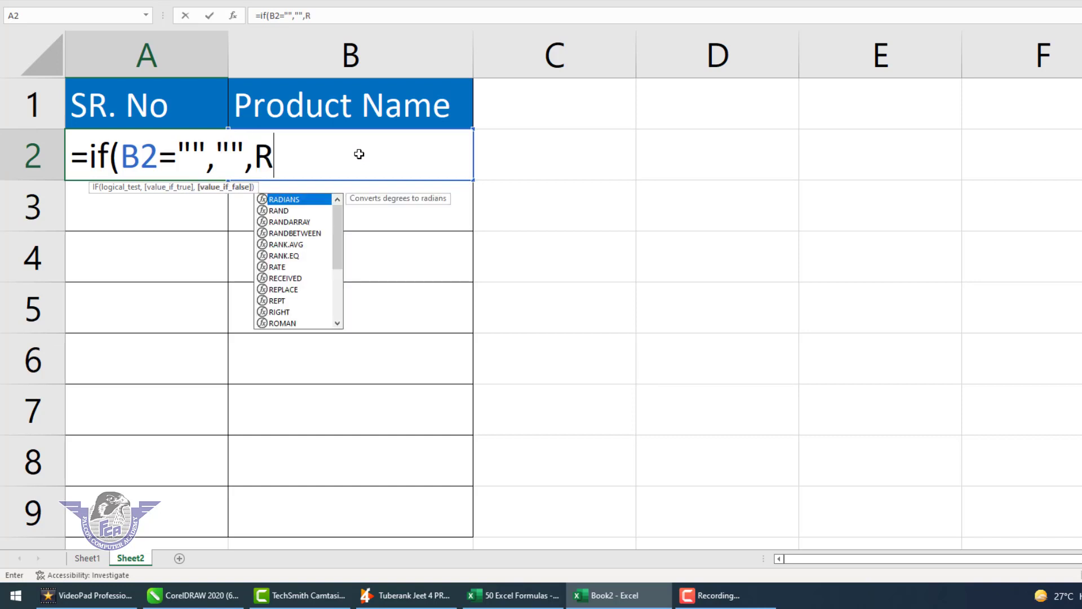
text(ow)
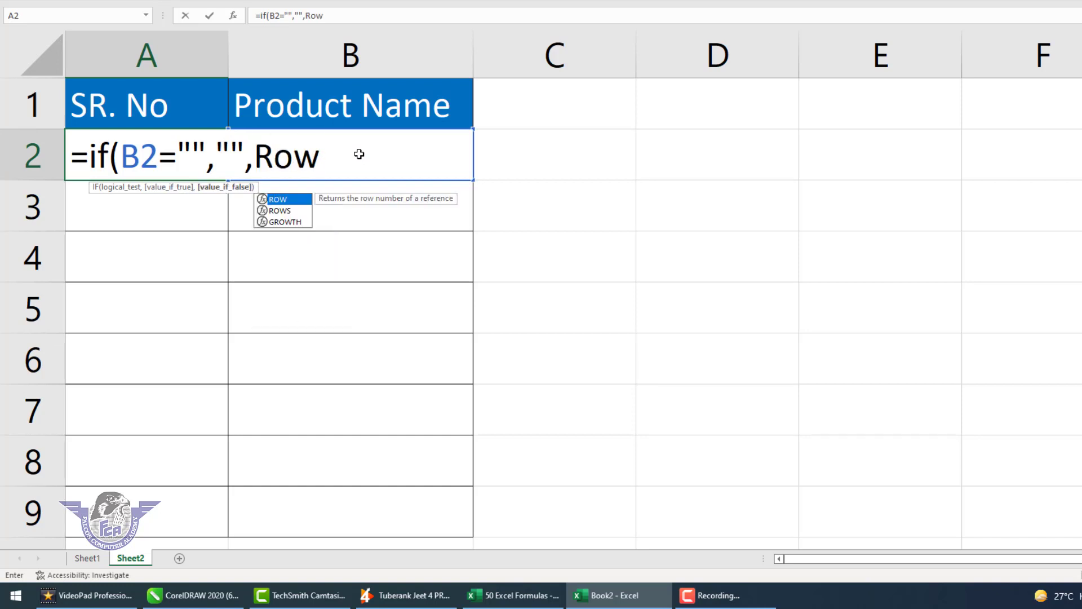
text(()
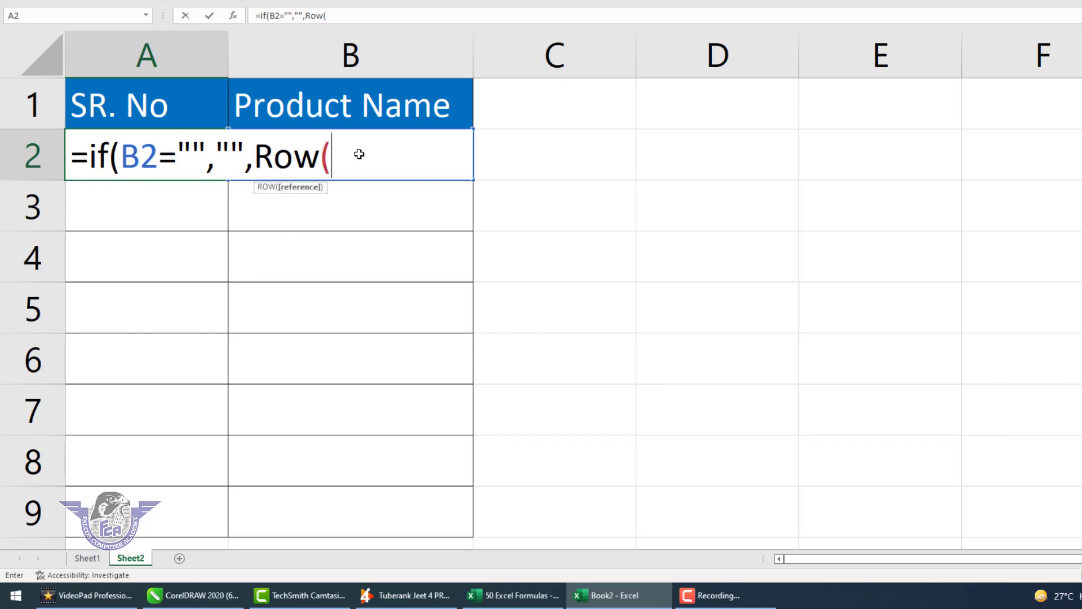
text(1)
text(:1)
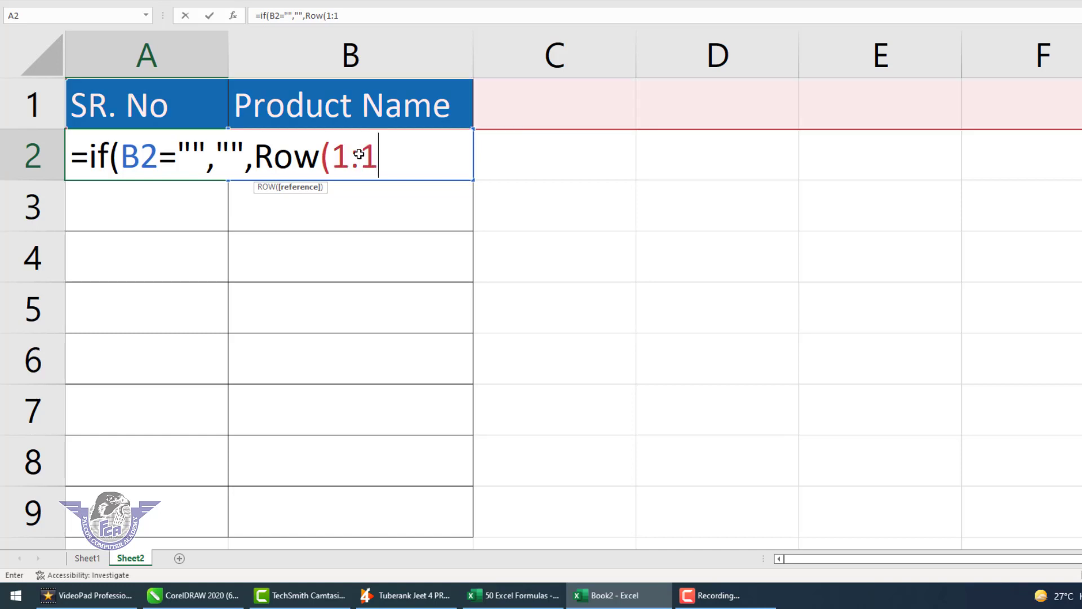
text())
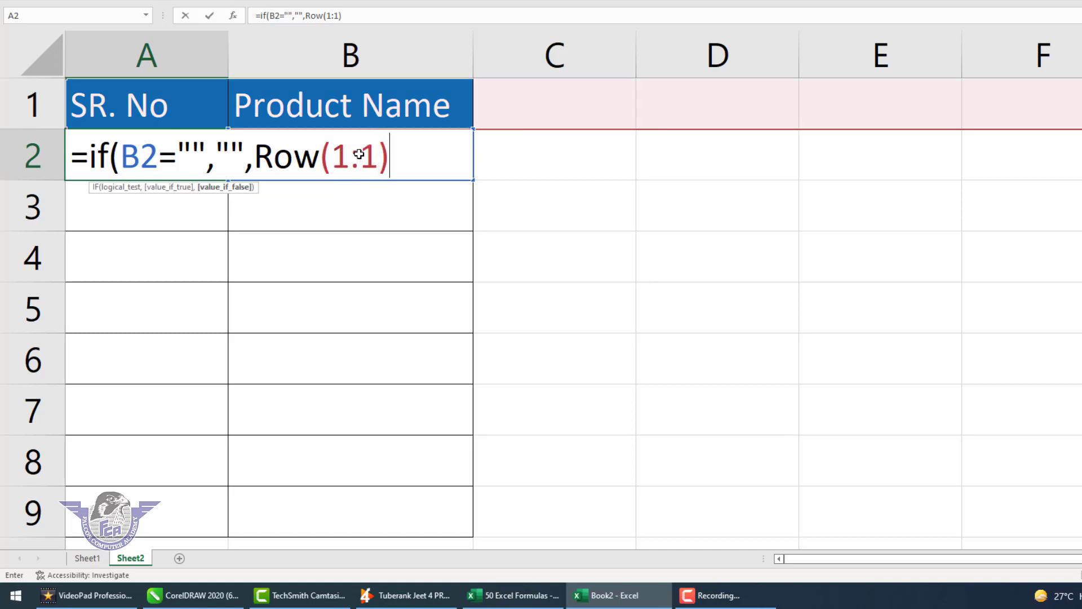
text())
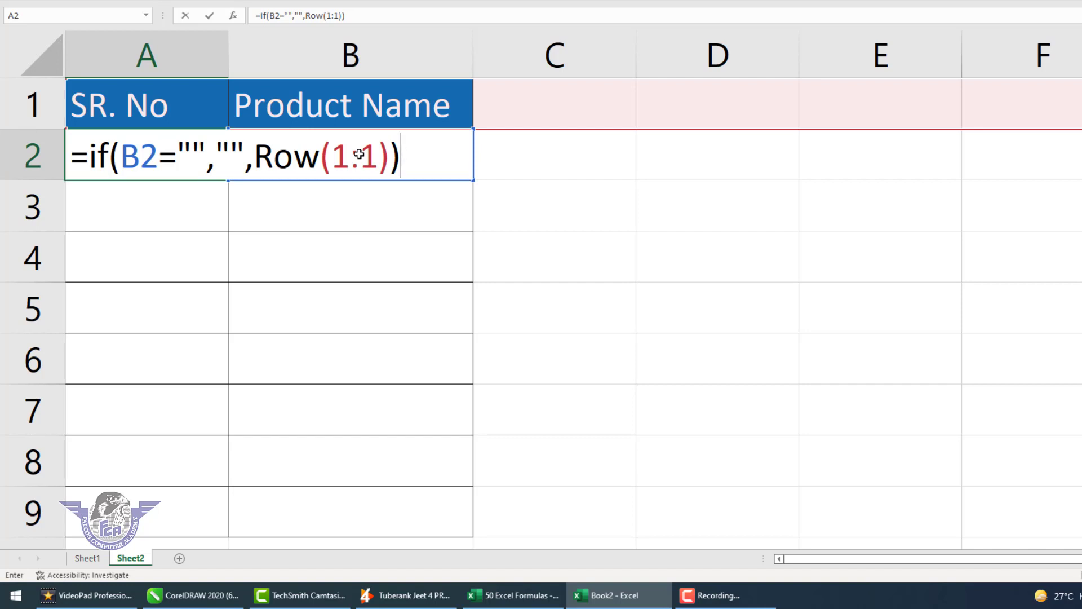
key(Return)
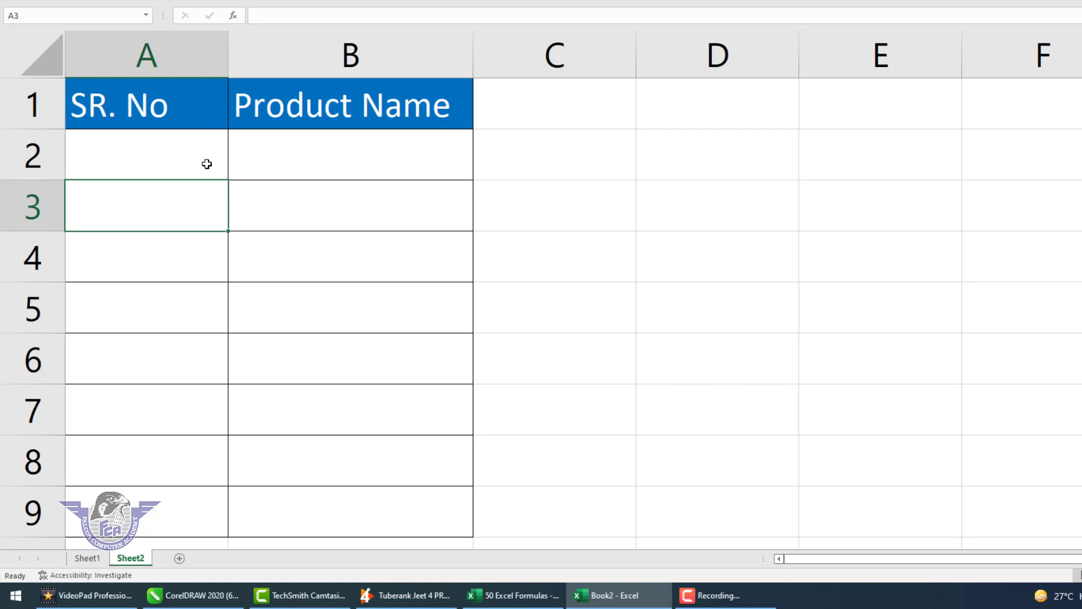
Enter USB in B2 and fill the A2 serial-number formula down to A9.
click(320, 160)
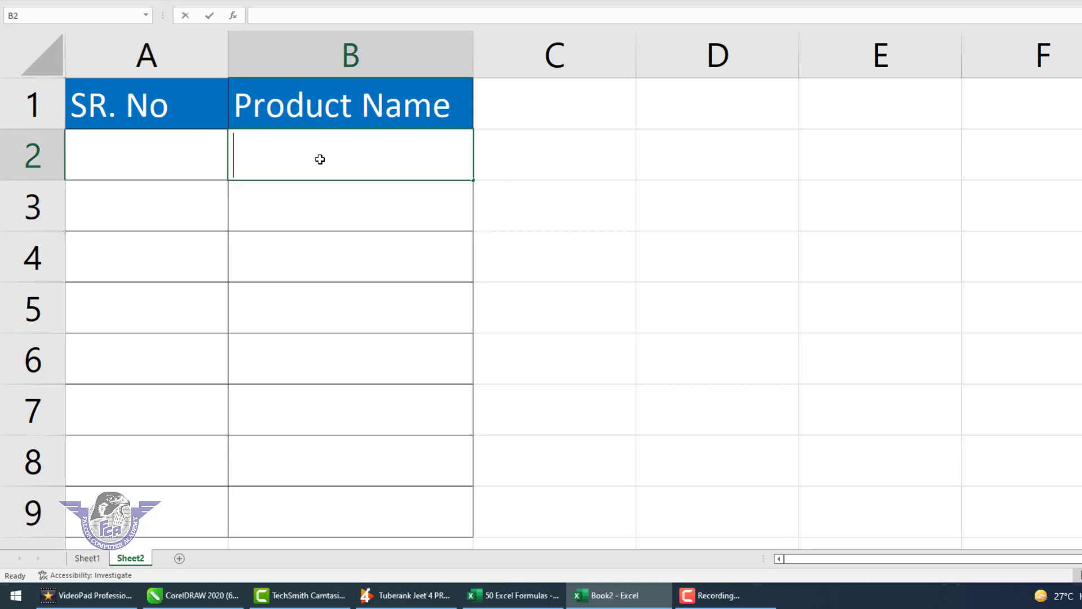
text(USB)
key(Return)
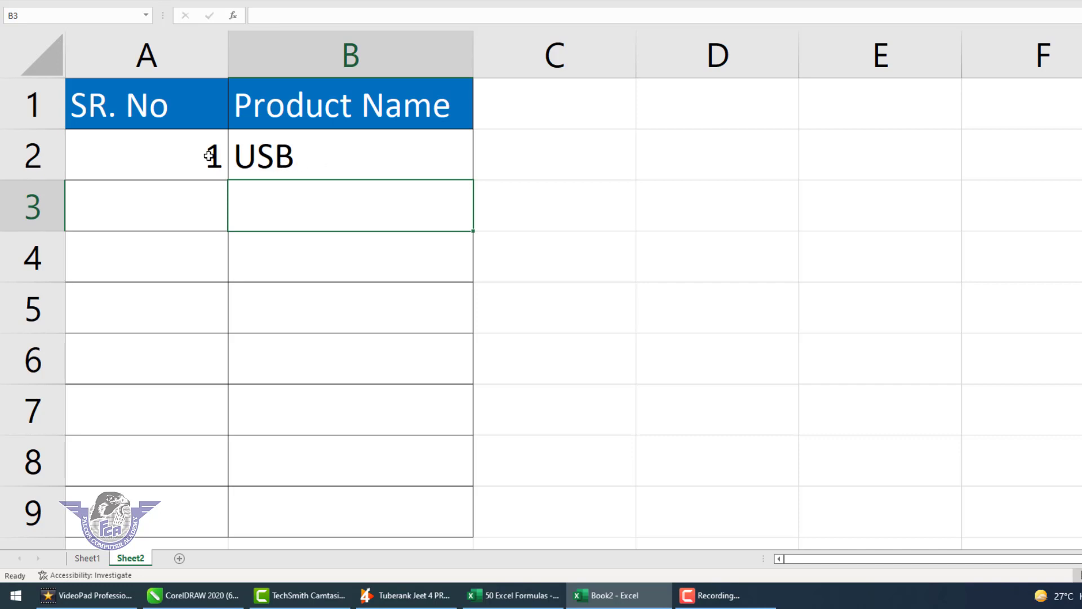
click(220, 171)
drag(228, 180, 255, 518)
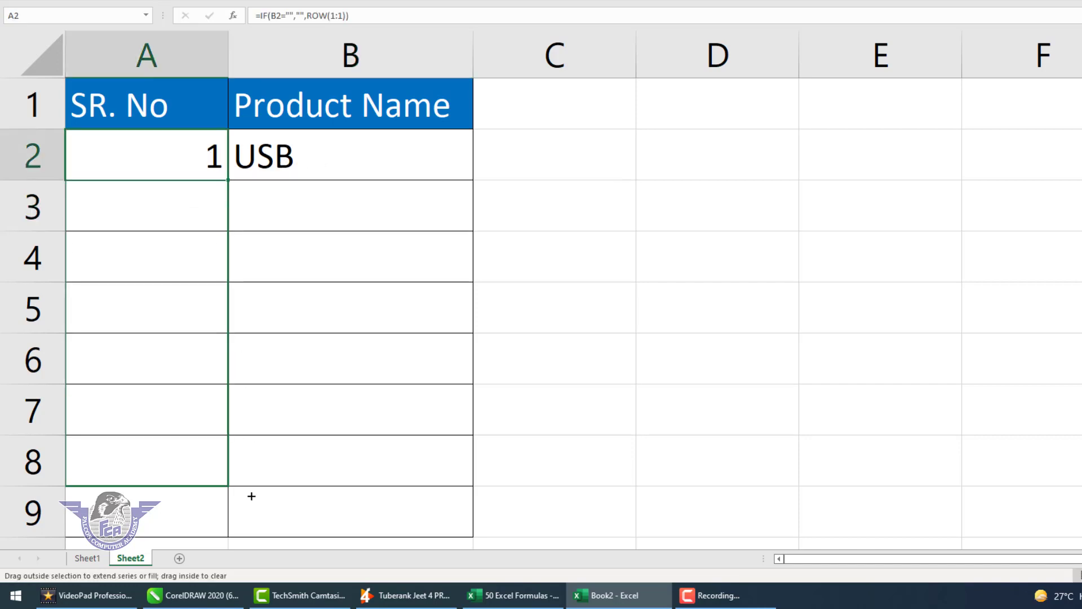
Enter Keyboard, LED, LCD, RAM, ROM and Speaker in B3:B8, auto-numbered 2 to 7.
click(330, 212)
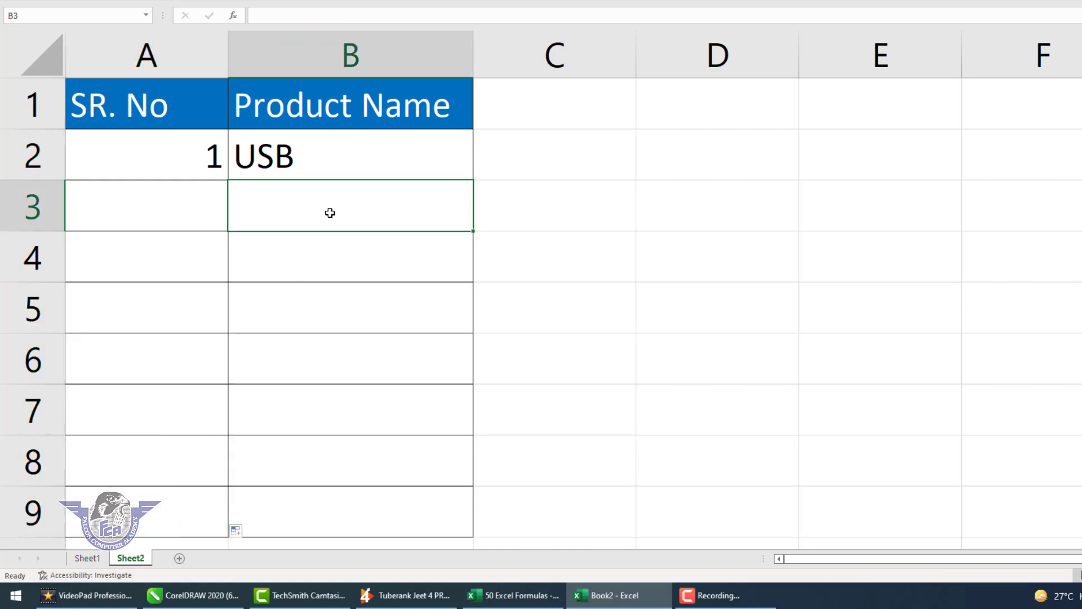
text(Key)
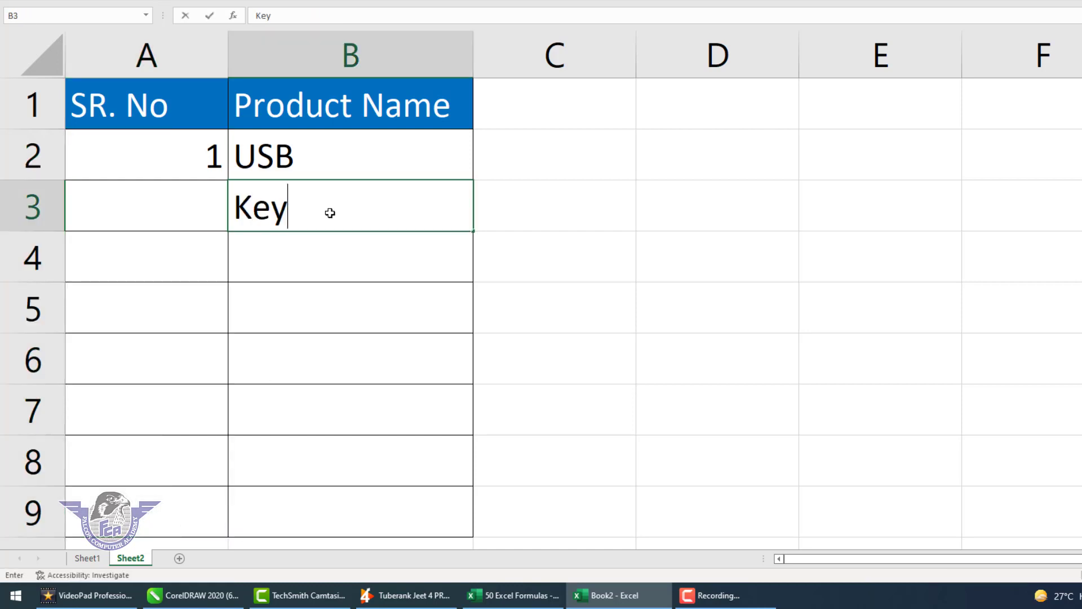
text(board)
key(Return)
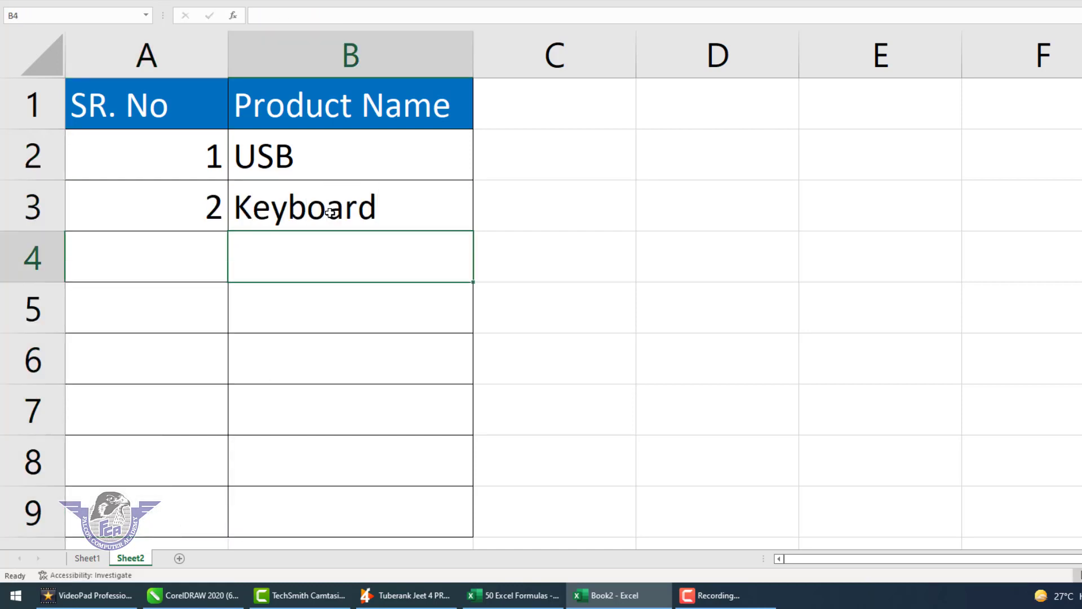
text(LEC)
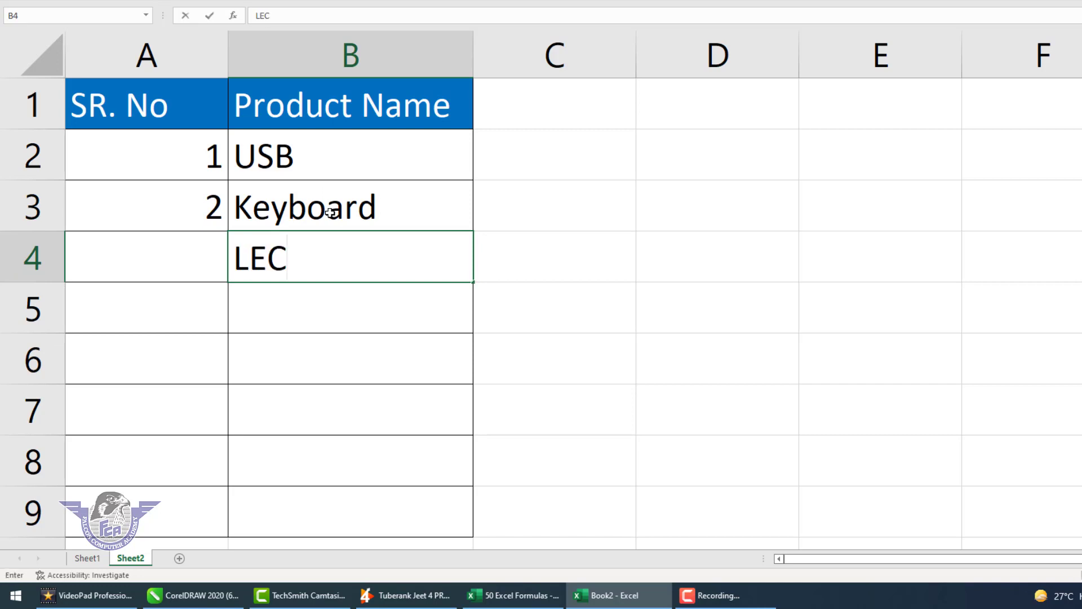
key(BackSpace)
text(D)
key(Return)
text(LCD)
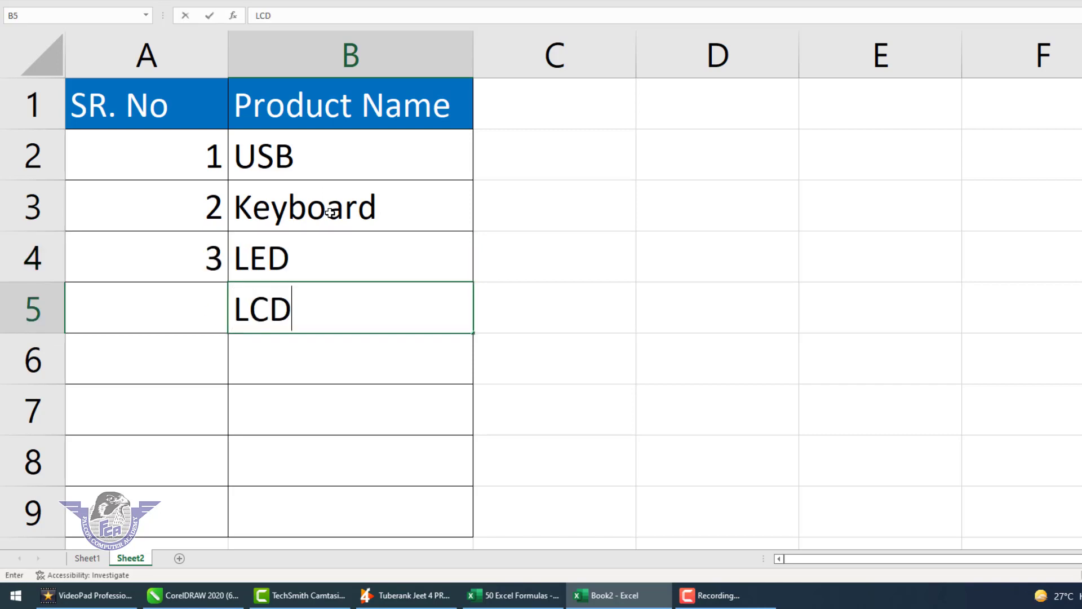
key(Return)
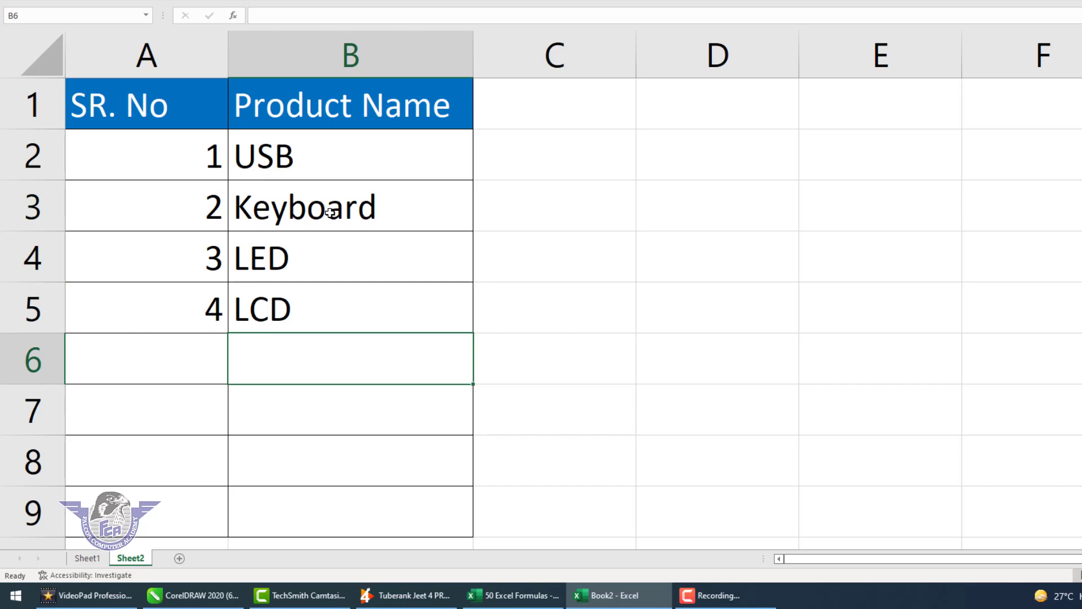
text(RAM)
key(Return)
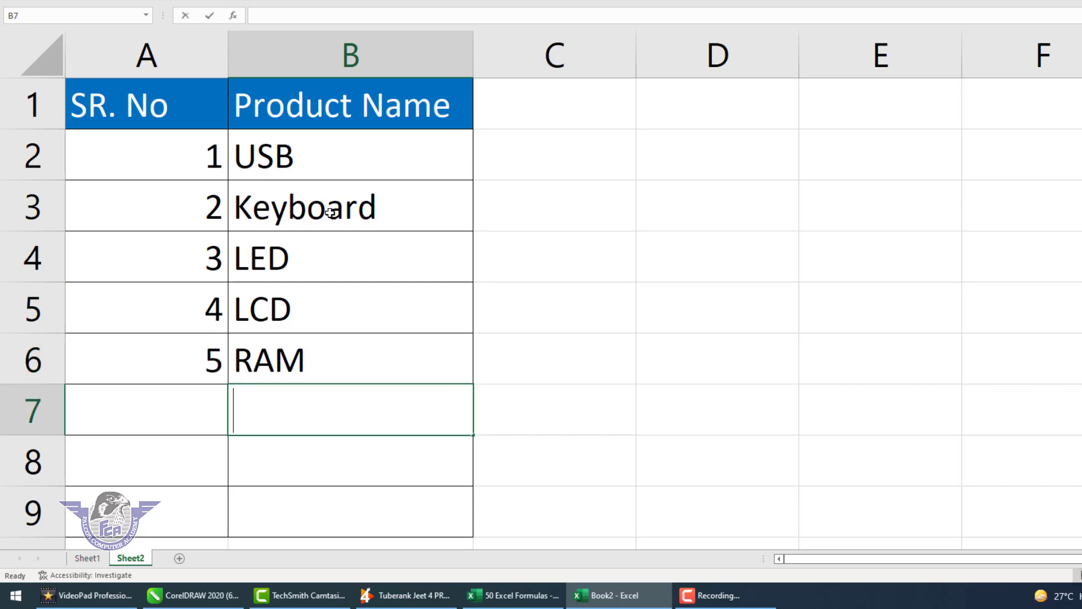
text(ROM)
key(Return)
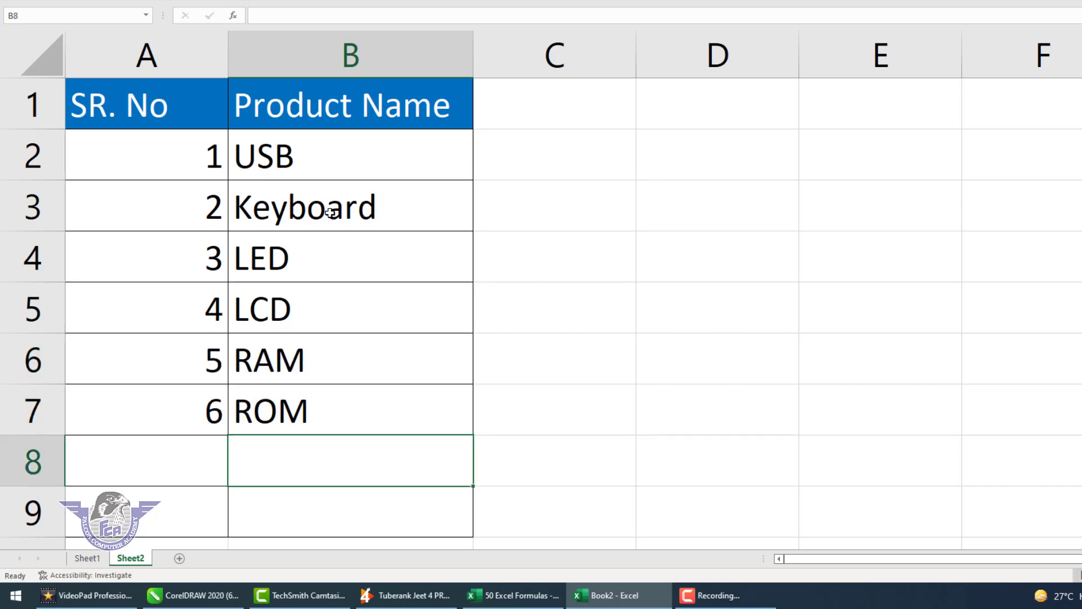
text(K)
key(BackSpace)
key(BackSpace)
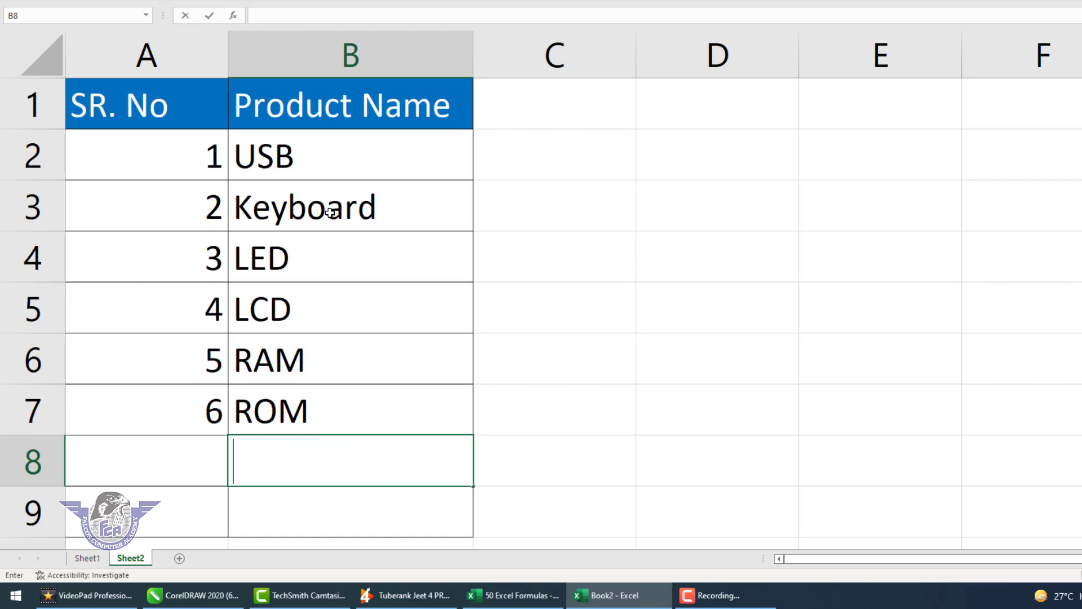
text(Speake)
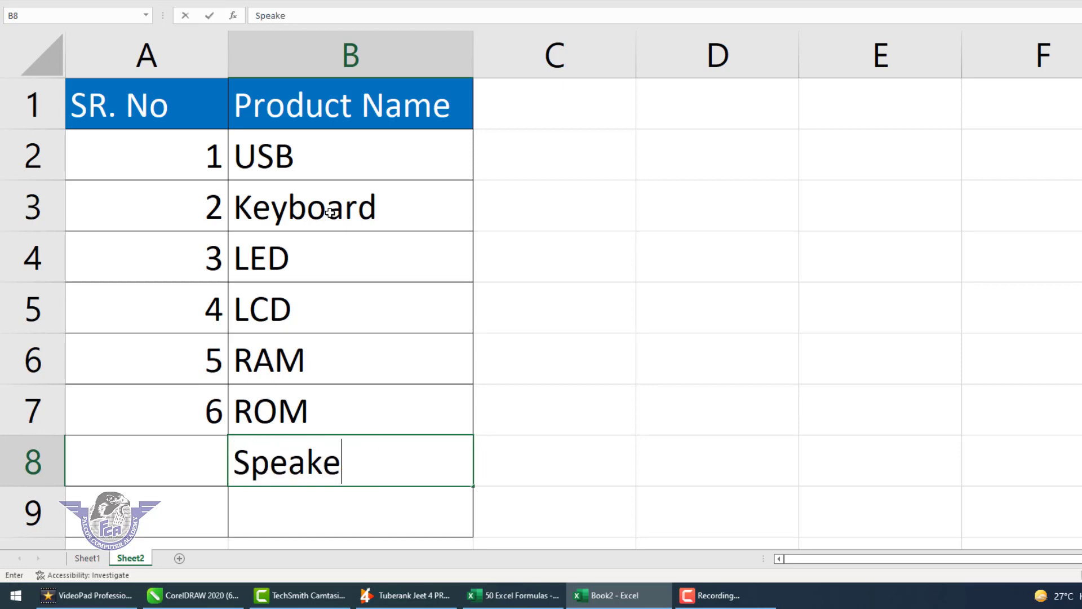
text(r)
key(Return)
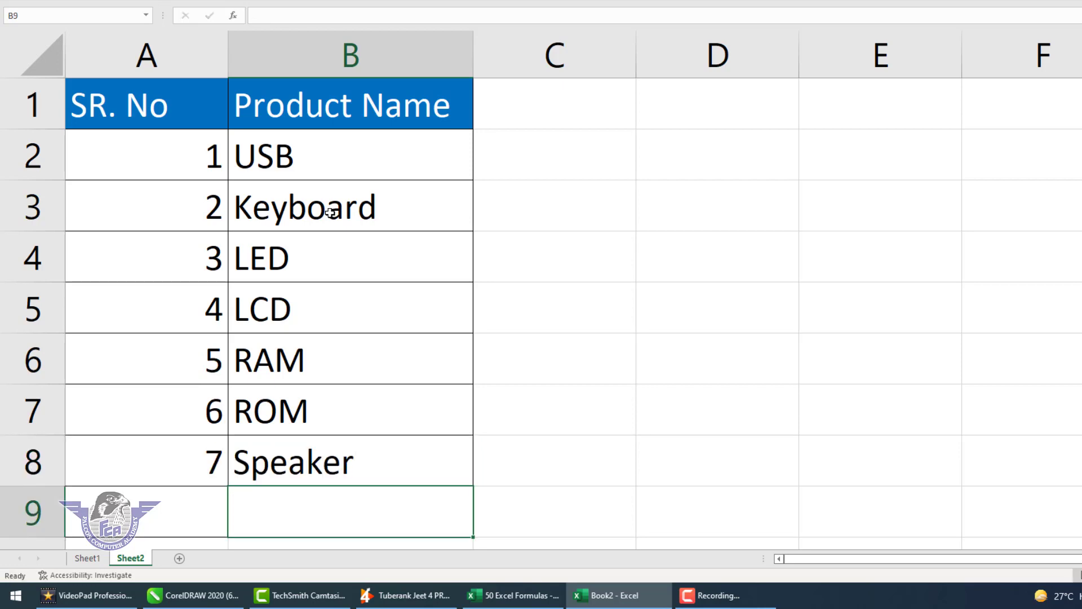